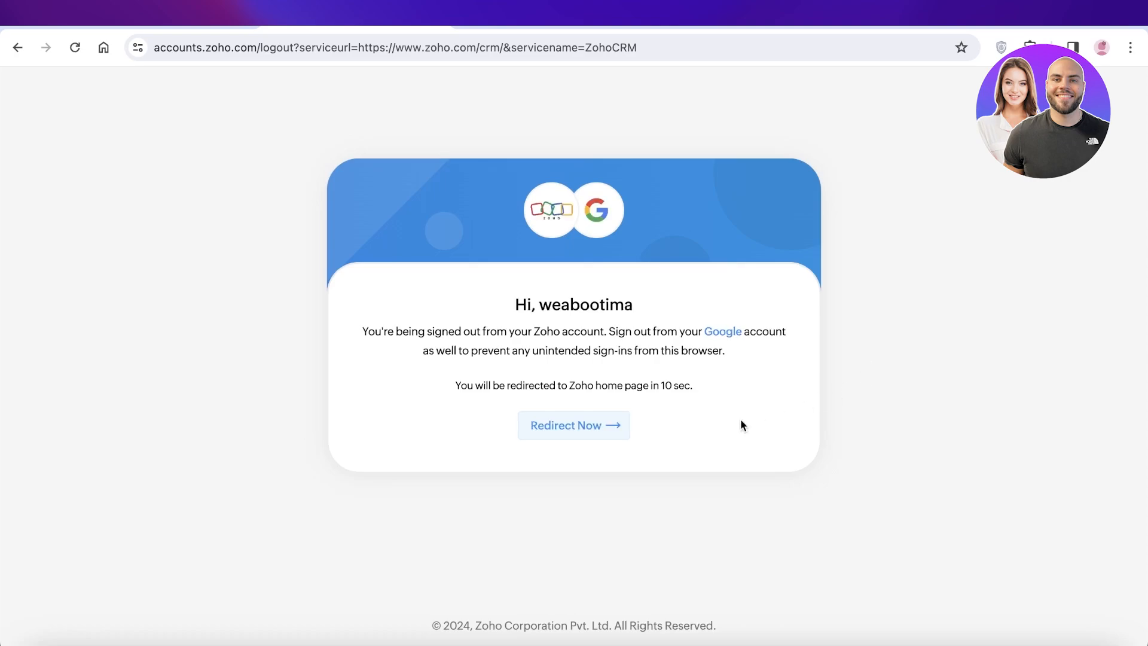
Return to the Zoho CRM product page and look through its sections on customer relationships, productivity and analytics
left_click(17, 51)
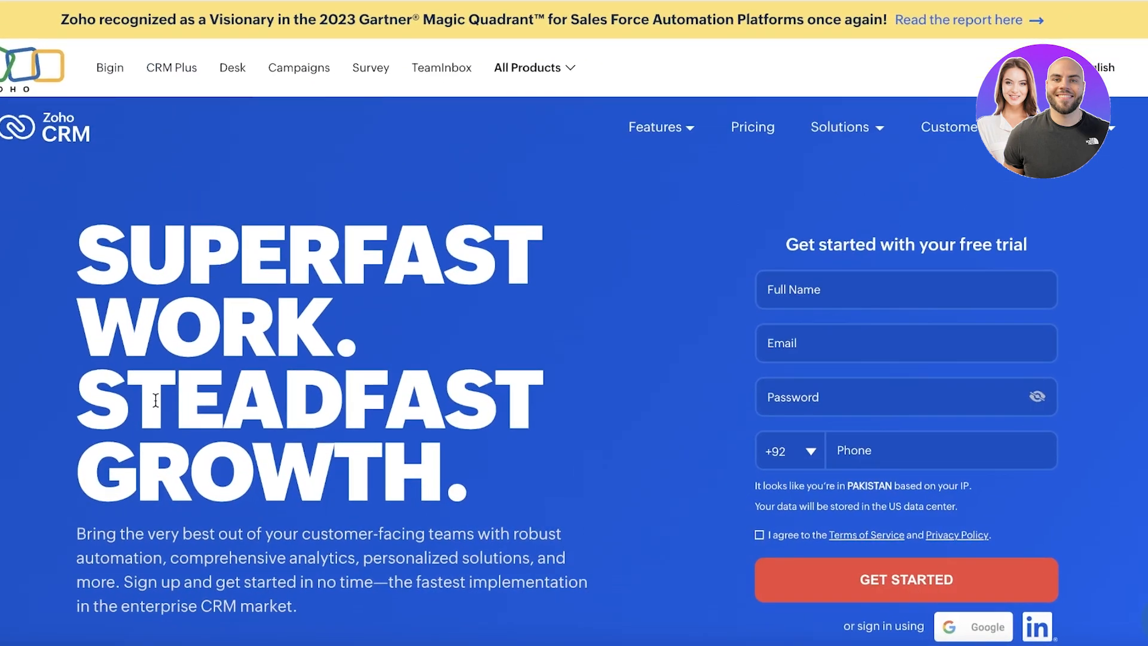
scroll(129, 446, "down", 1)
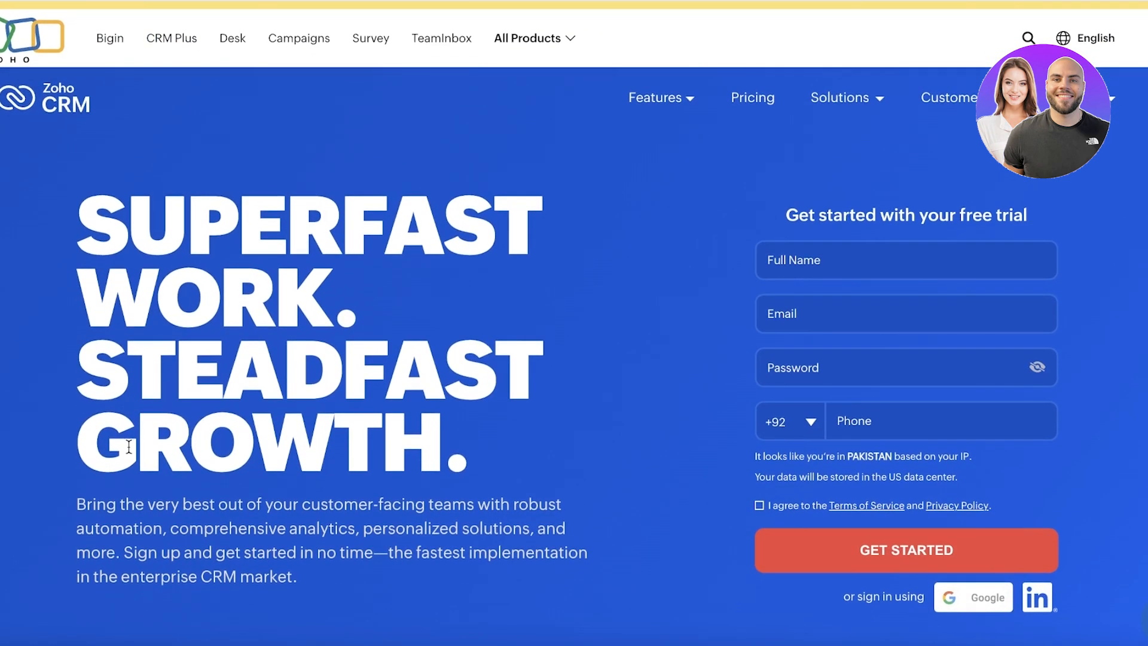
scroll(128, 446, "down", 8)
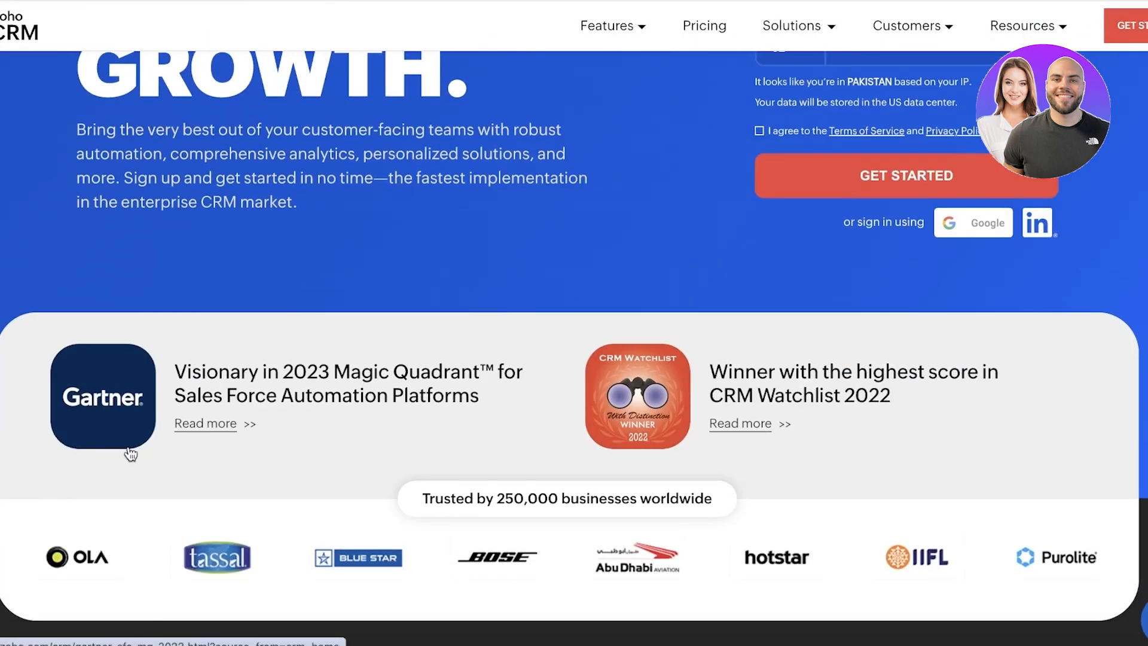
scroll(129, 446, "down", 10)
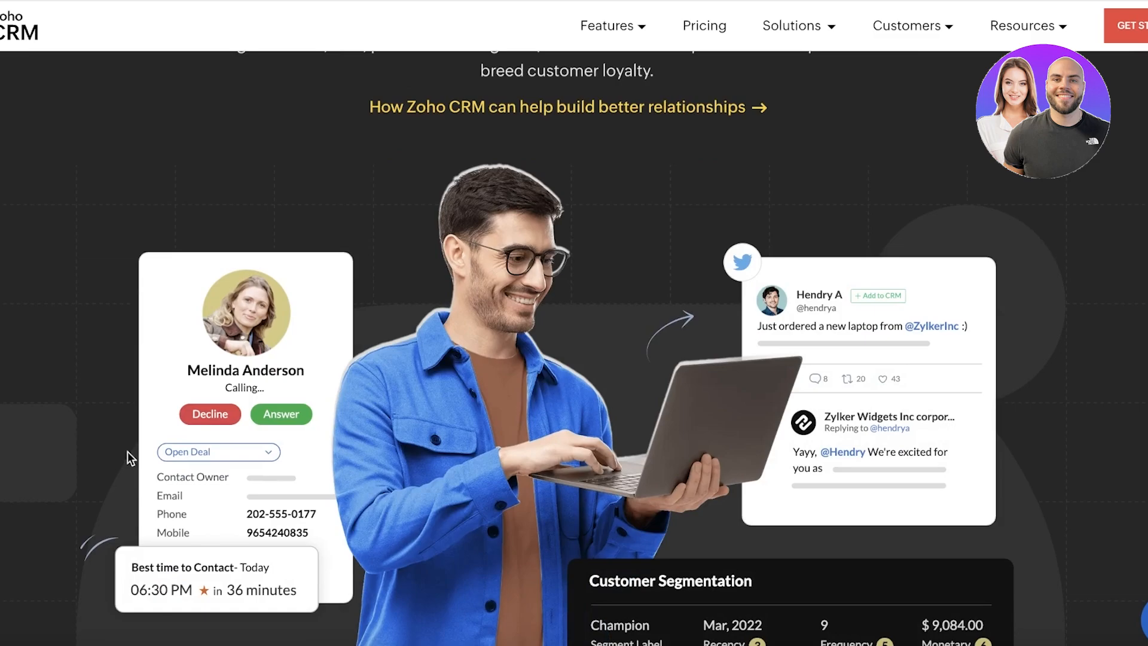
scroll(127, 452, "down", 10)
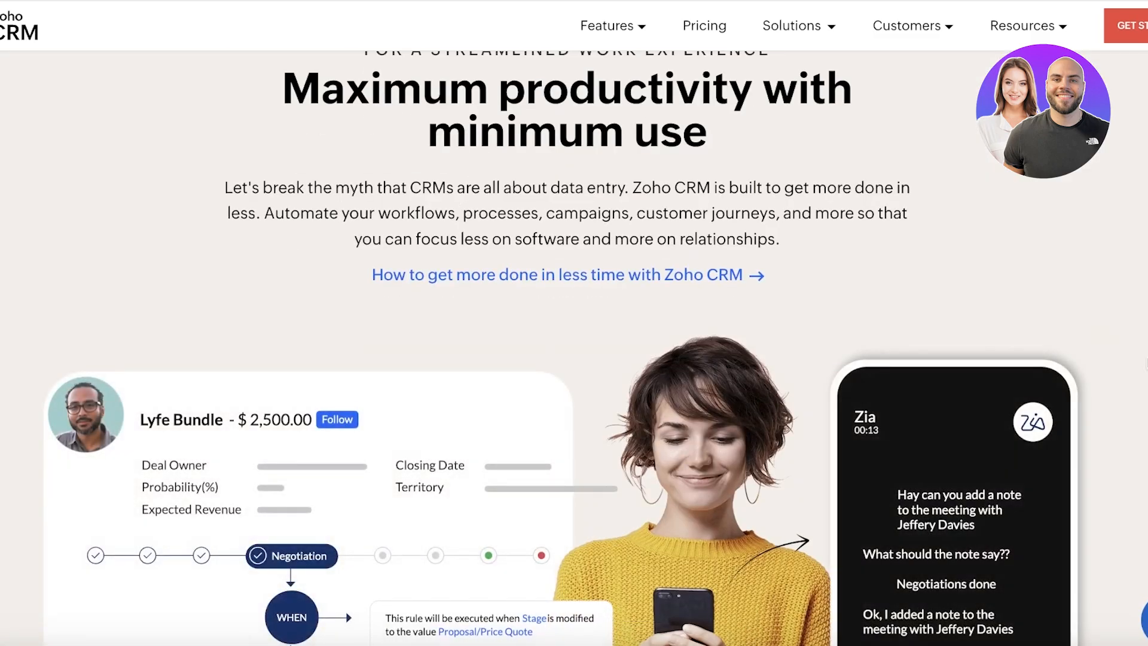
scroll(1143, 370, "down", 7)
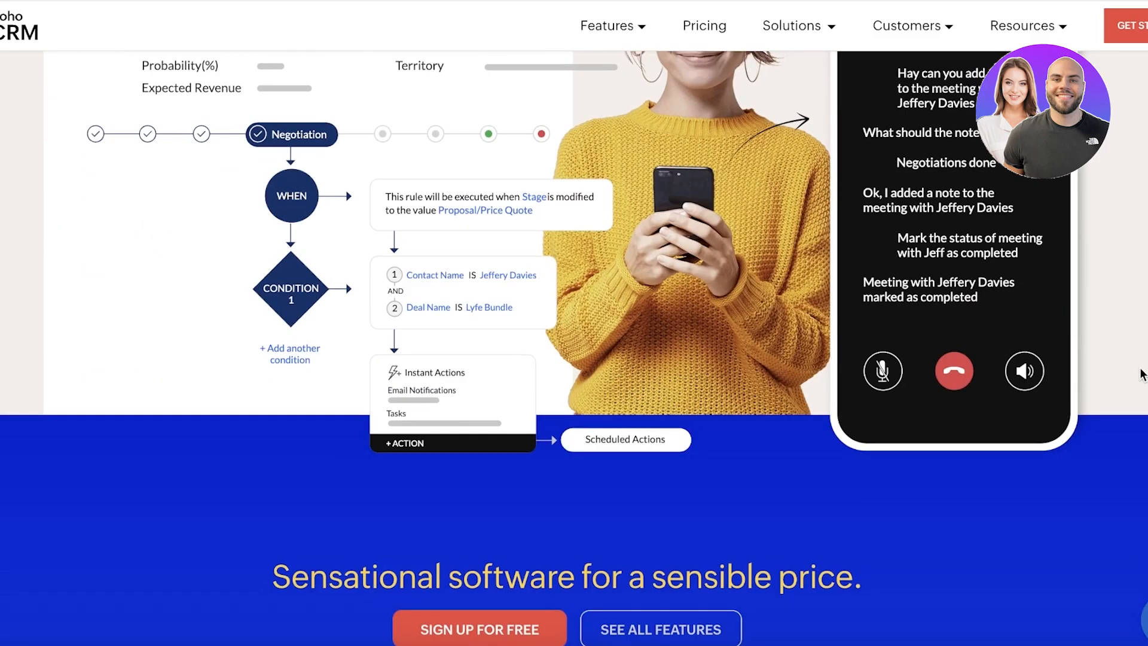
scroll(1144, 372, "down", 10)
scroll(1140, 380, "up", 14)
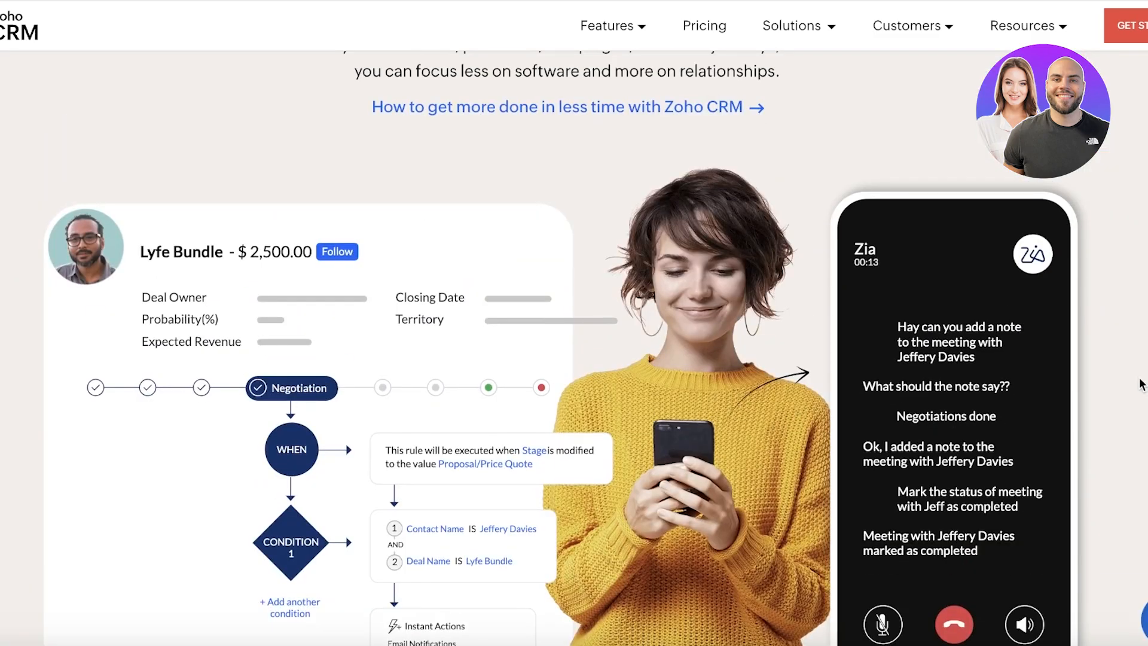
scroll(977, 267, "down", 10)
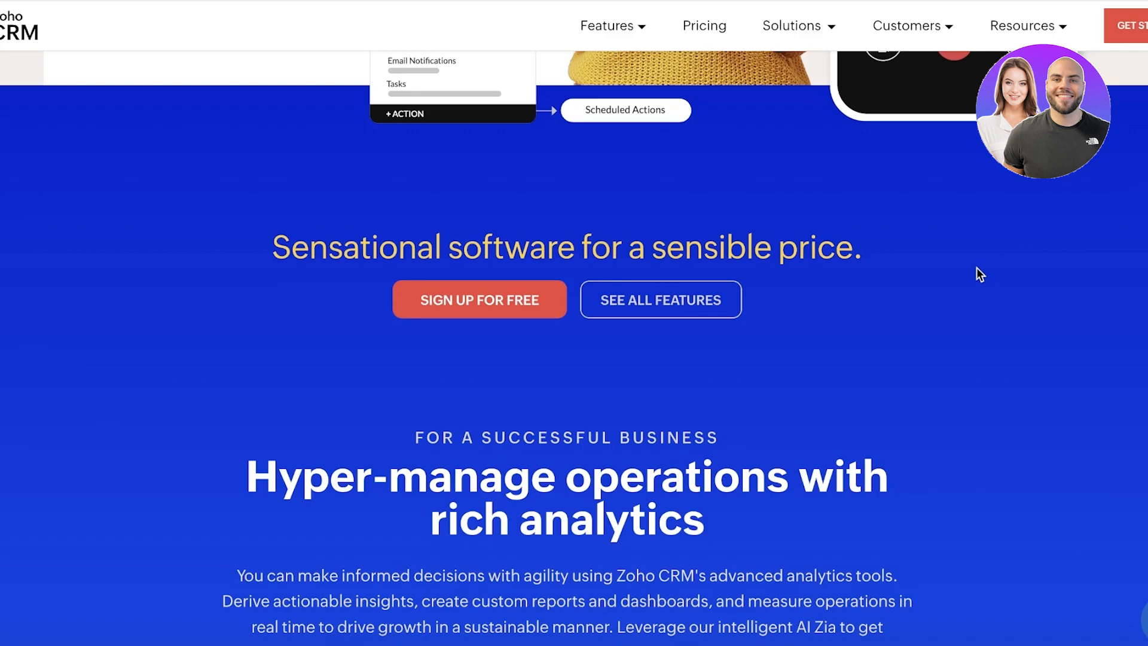
scroll(978, 268, "down", 10)
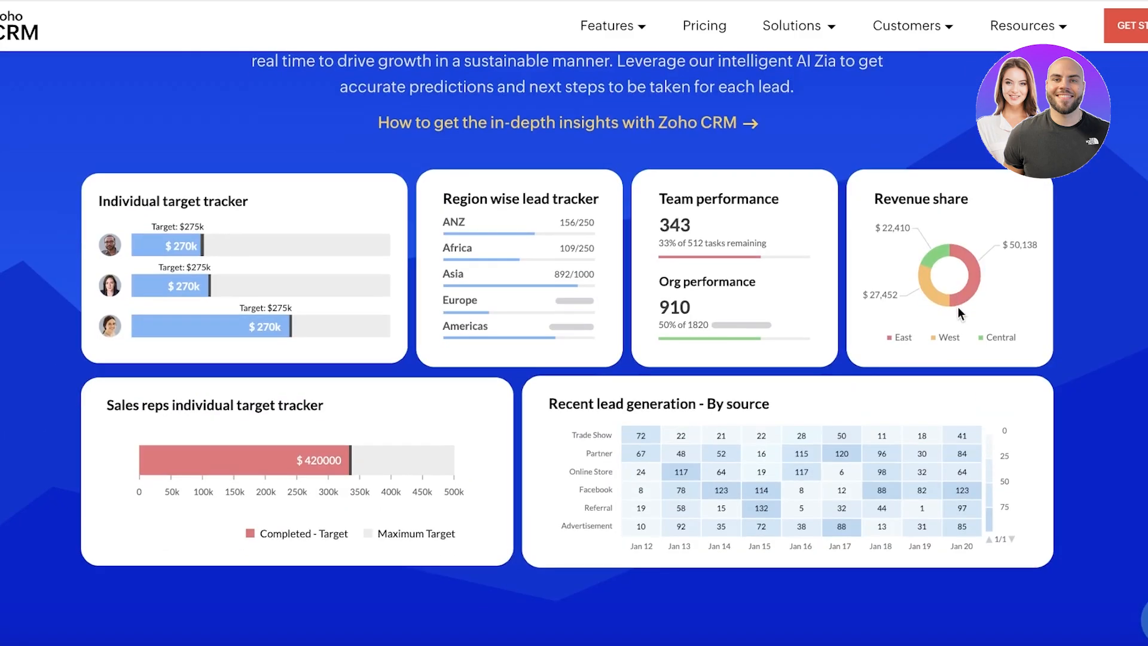
scroll(956, 310, "up", 20)
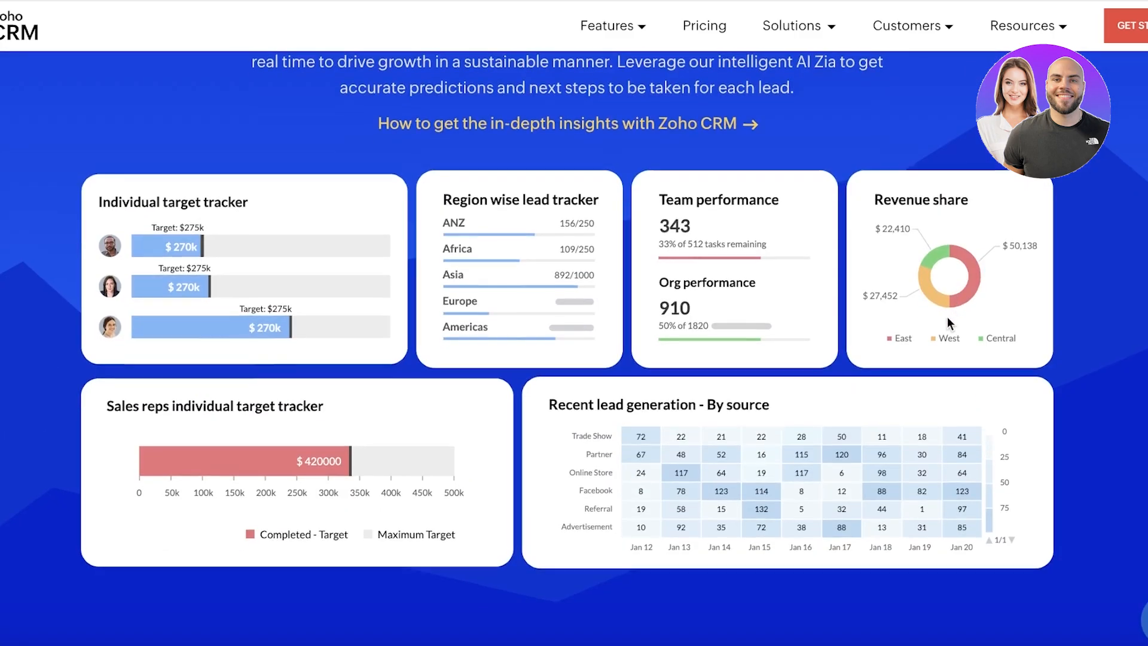
scroll(938, 318, "up", 8)
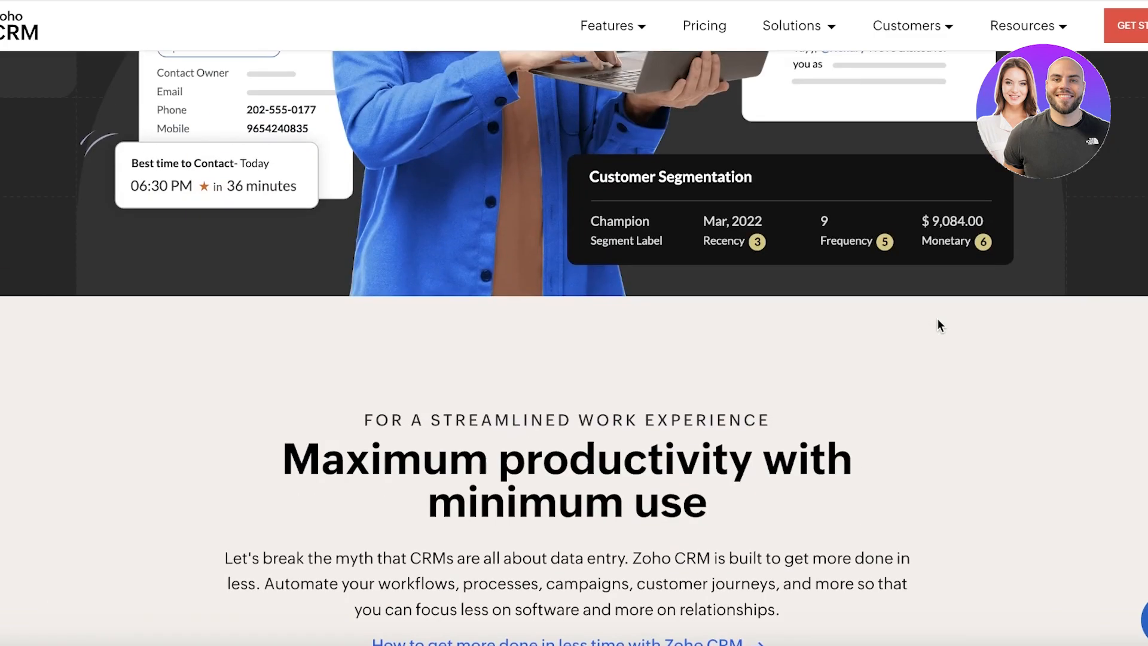
scroll(930, 328, "up", 10)
scroll(931, 328, "up", 20)
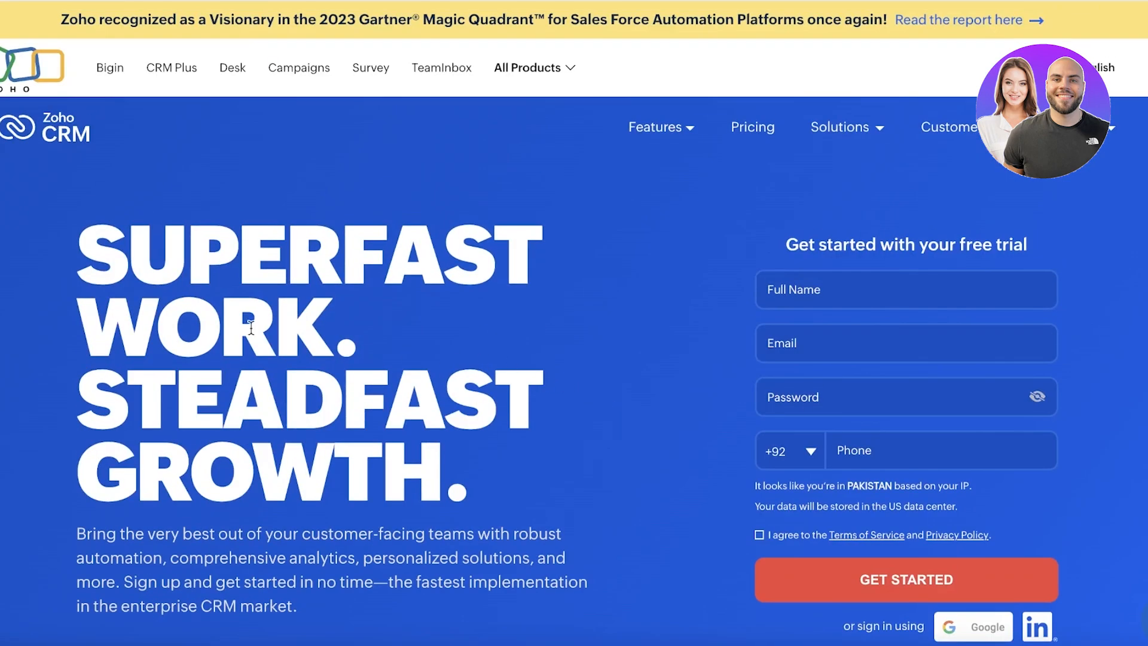
Open the Zoho home page, choose CRM from the featured apps and look over the free trial sign-up form
left_click(54, 82)
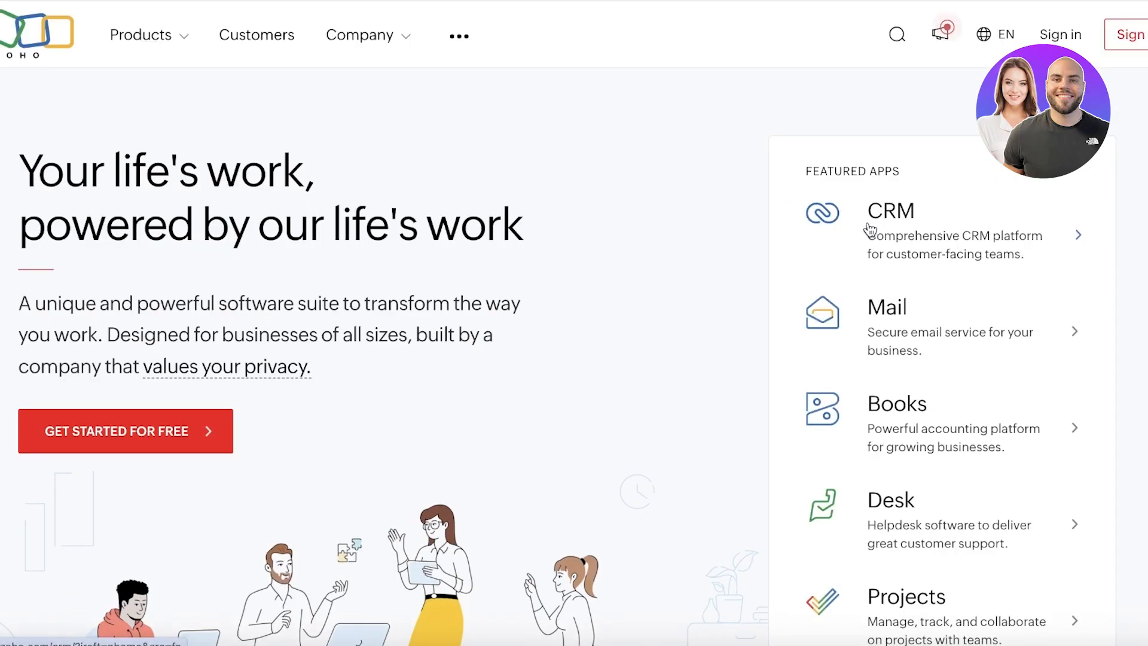
left_click(895, 230)
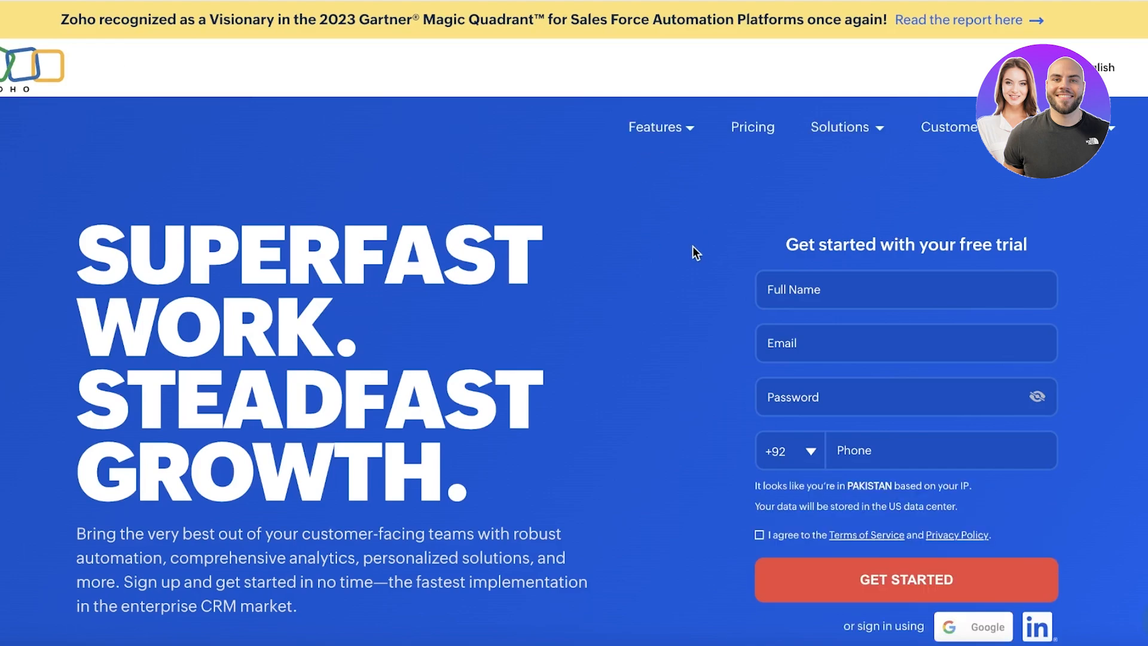
scroll(780, 178, "down", 1)
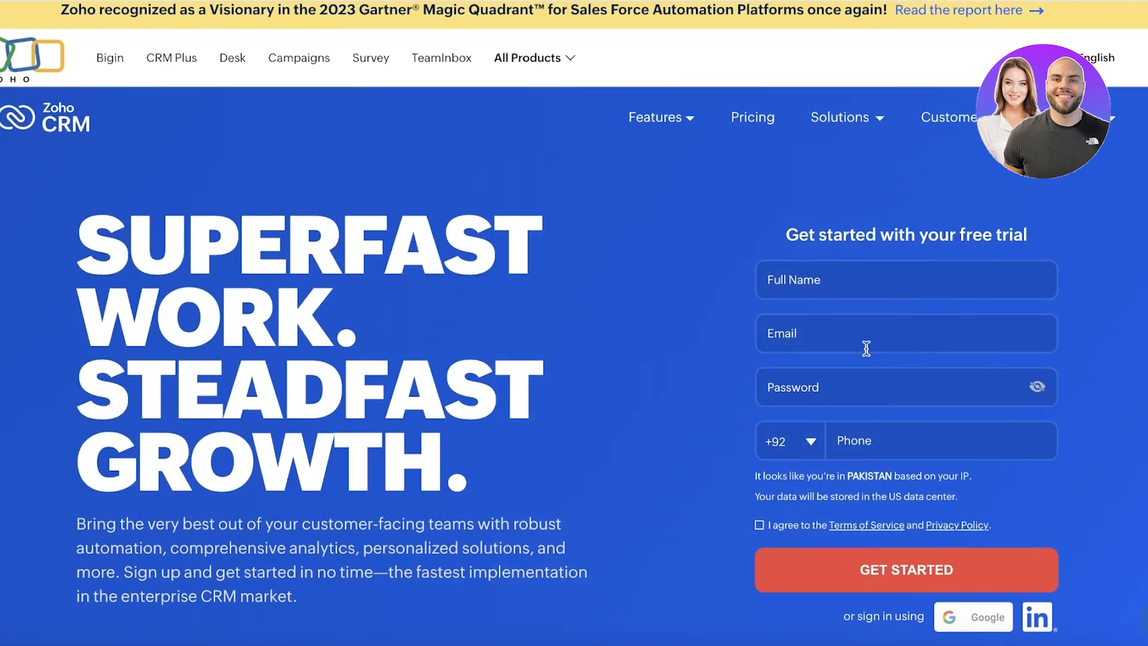
scroll(903, 323, "down", 1)
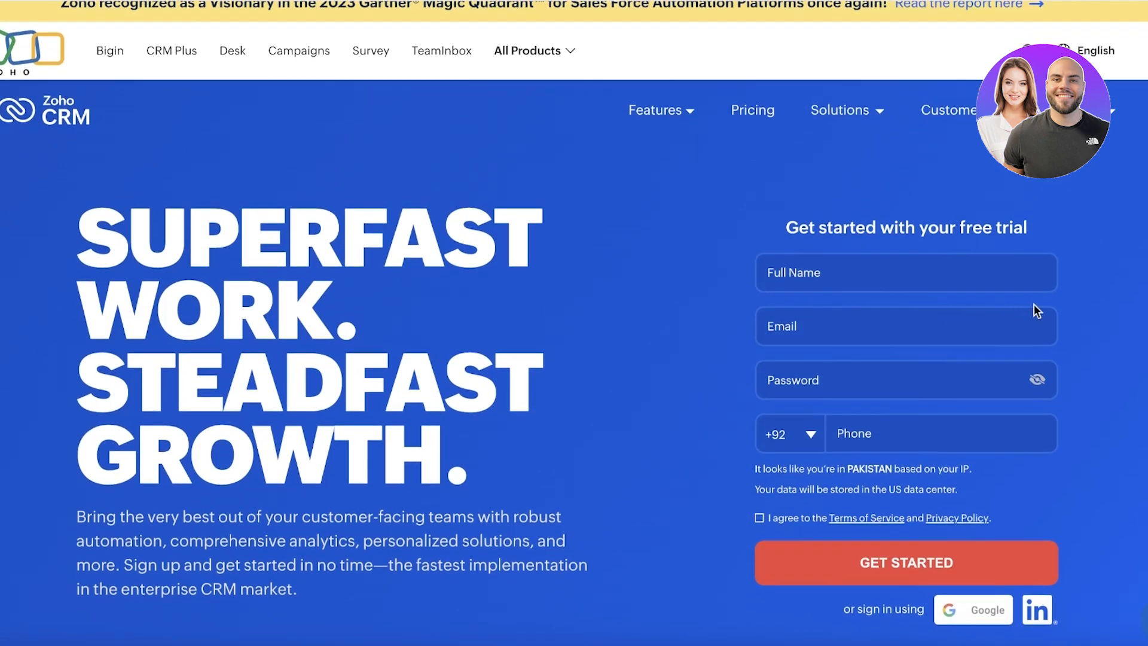
scroll(353, 220, "down", 10)
scroll(356, 225, "up", 10)
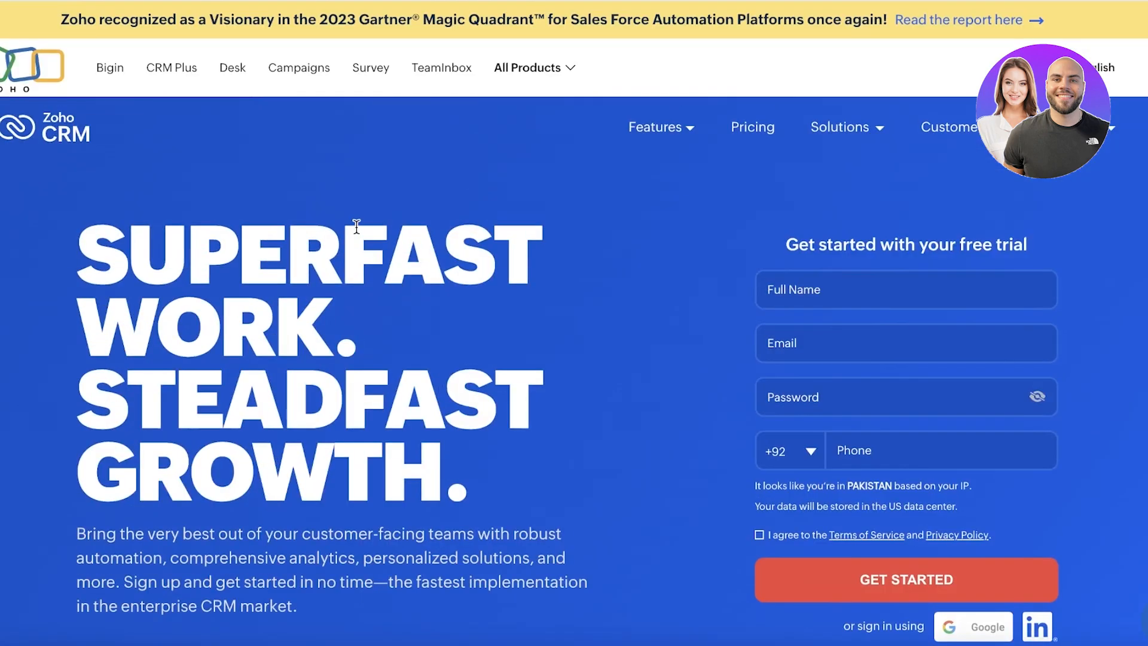
Look through the CRM page's awards, customer logos and workflow automation sections
left_click(564, 70)
scroll(529, 403, "down", 1)
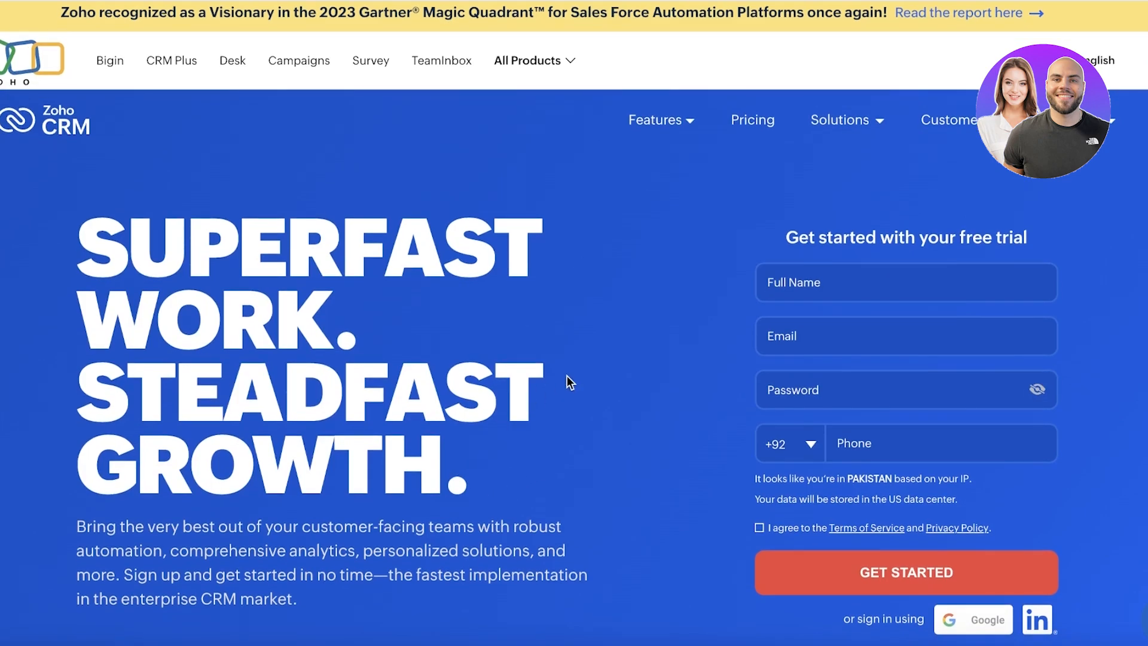
scroll(566, 378, "down", 7)
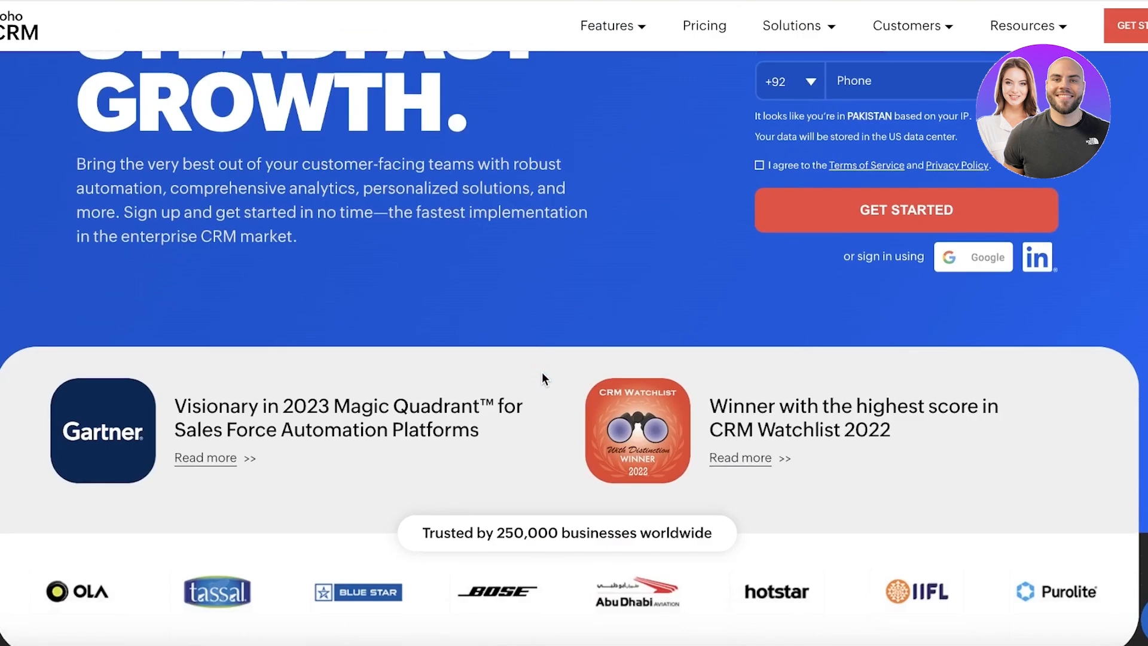
scroll(544, 380, "down", 3)
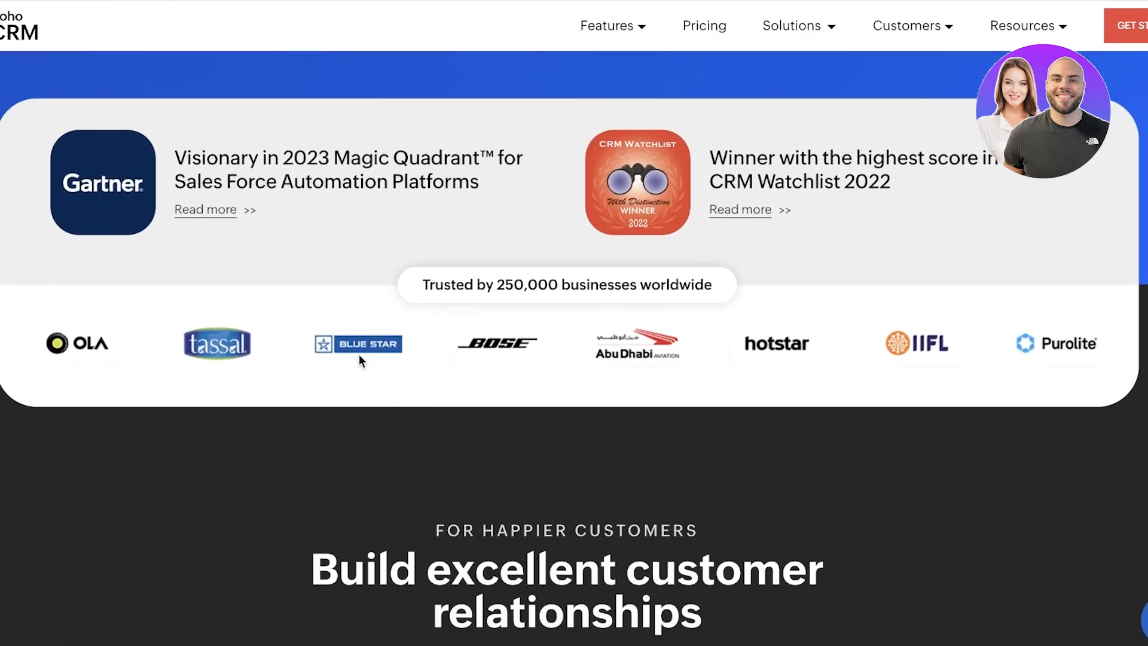
scroll(359, 359, "down", 20)
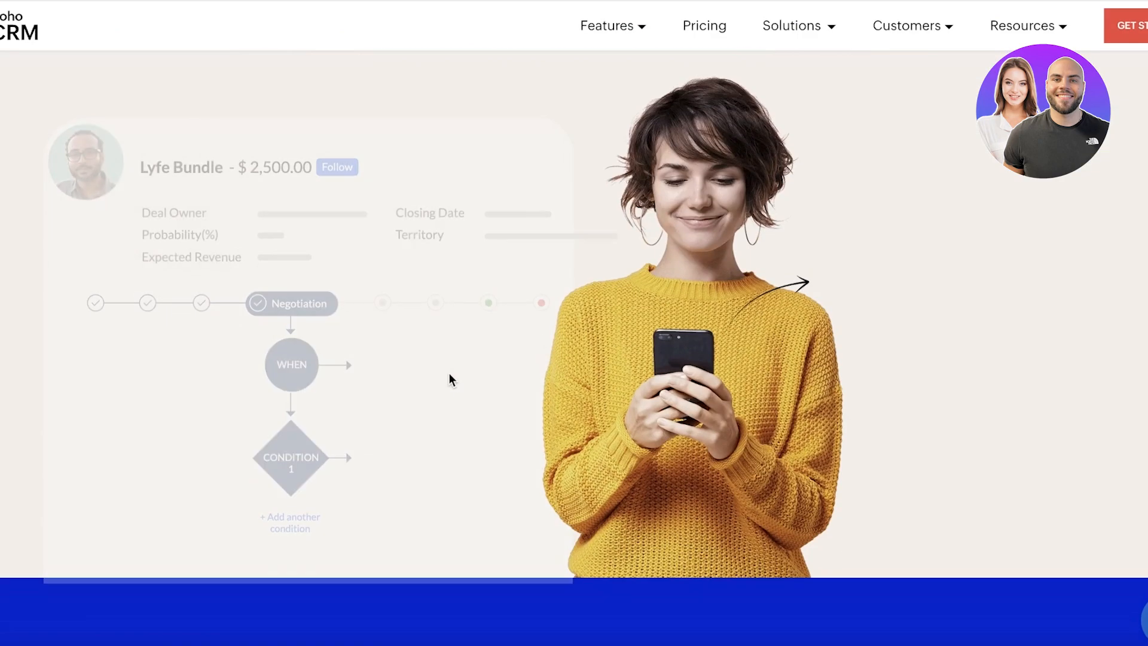
scroll(450, 379, "down", 8)
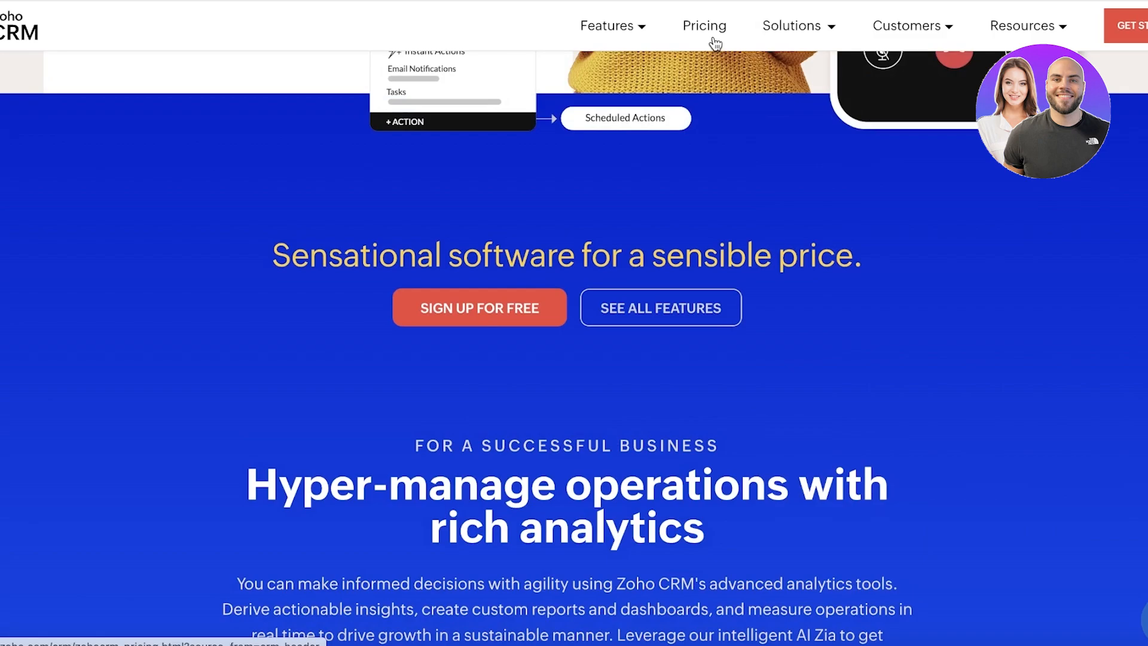
Open the CRM pricing page and compare the yearly prices of the Standard, Professional, Enterprise and Ultimate plans
left_click(705, 25)
scroll(584, 114, "down", 1)
scroll(467, 219, "down", 3)
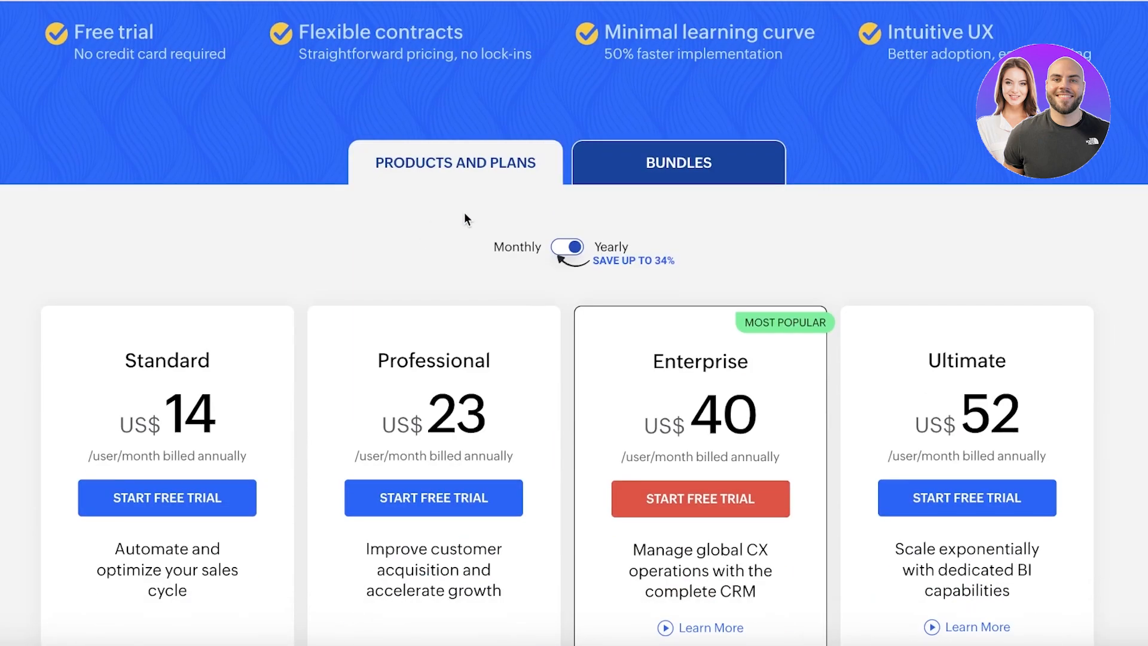
scroll(959, 167, "down", 1)
scroll(962, 170, "up", 5)
scroll(963, 172, "down", 9)
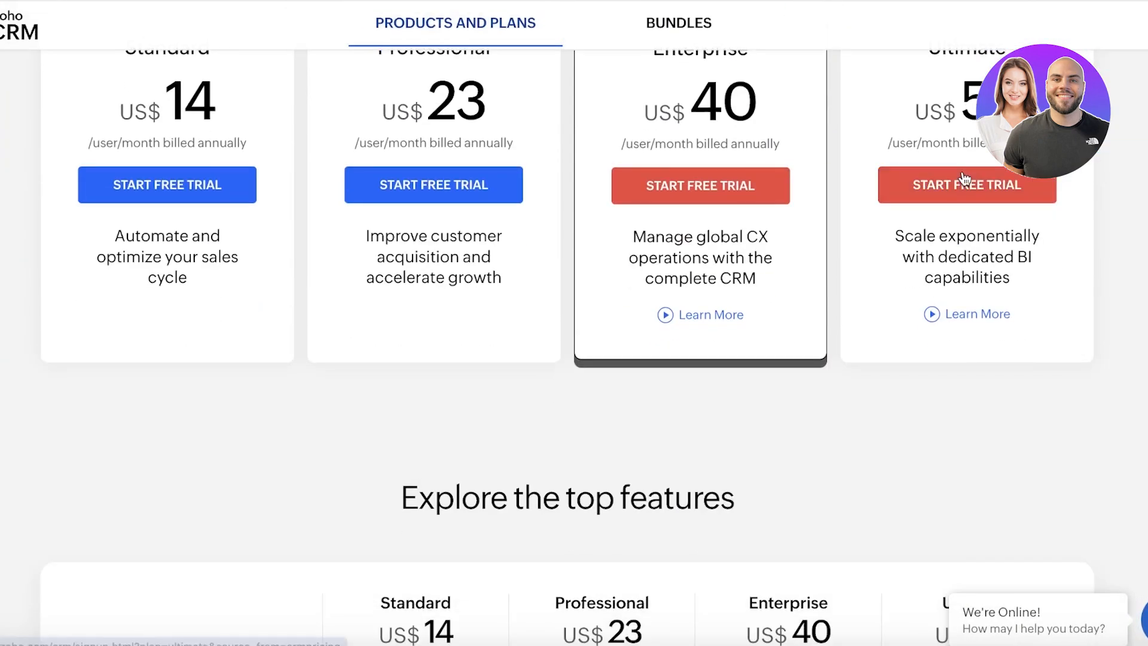
scroll(963, 174, "up", 3)
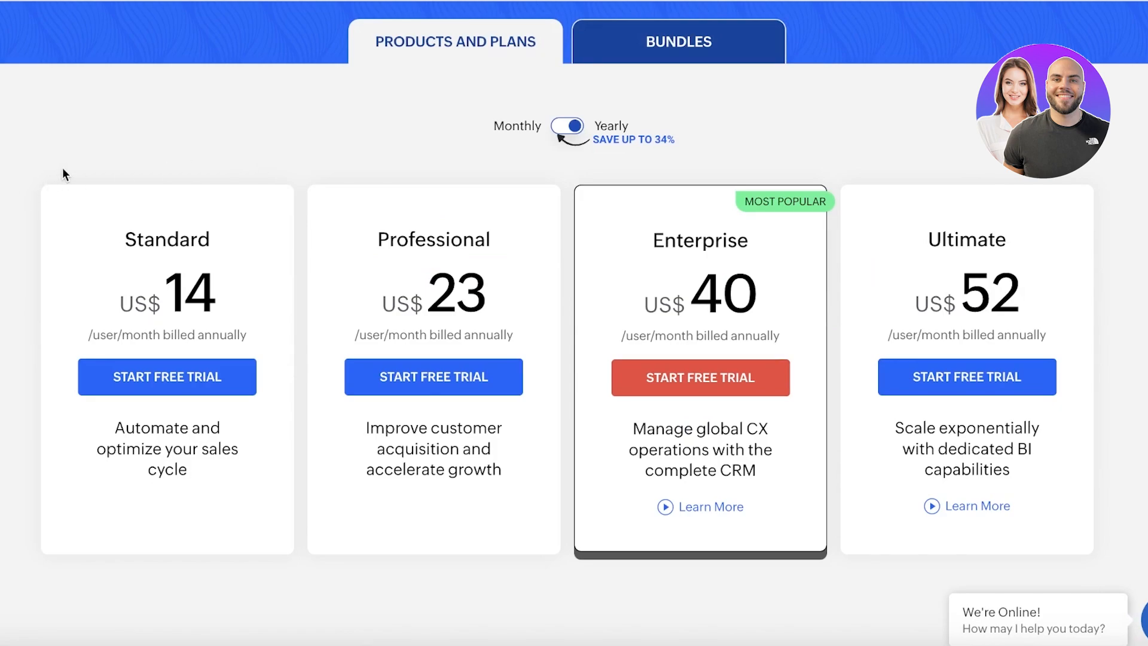
scroll(68, 170, "down", 4)
scroll(75, 179, "up", 2)
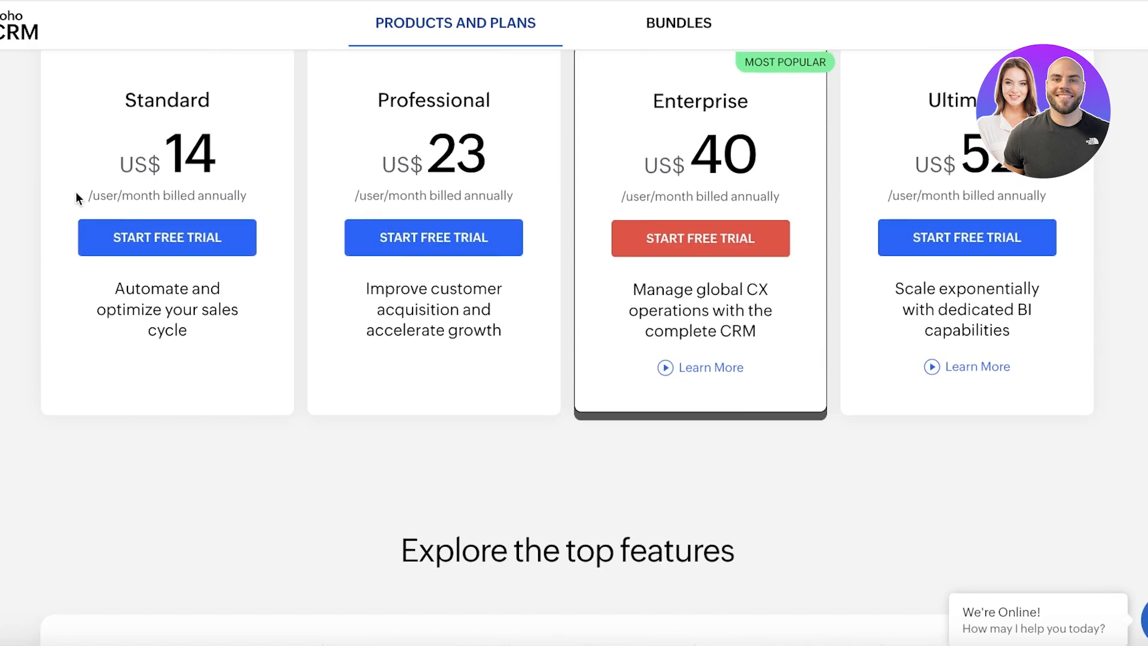
Switch the plan prices to monthly billing for comparison and set them back to yearly
scroll(76, 192, "up", 4)
left_click(576, 264)
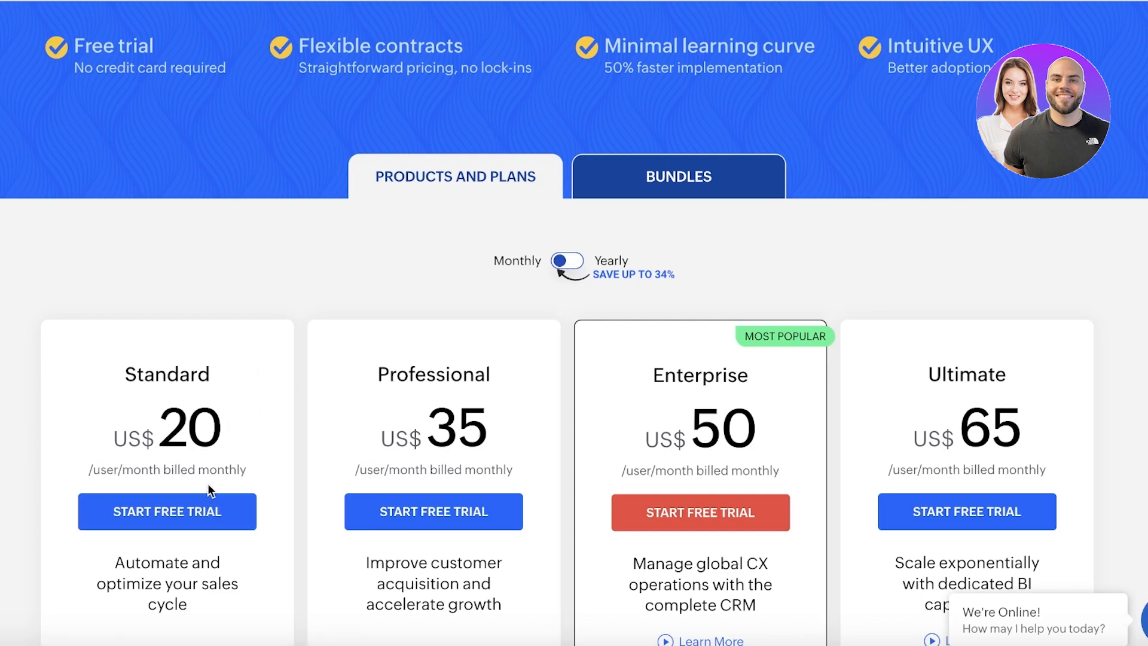
left_click(578, 267)
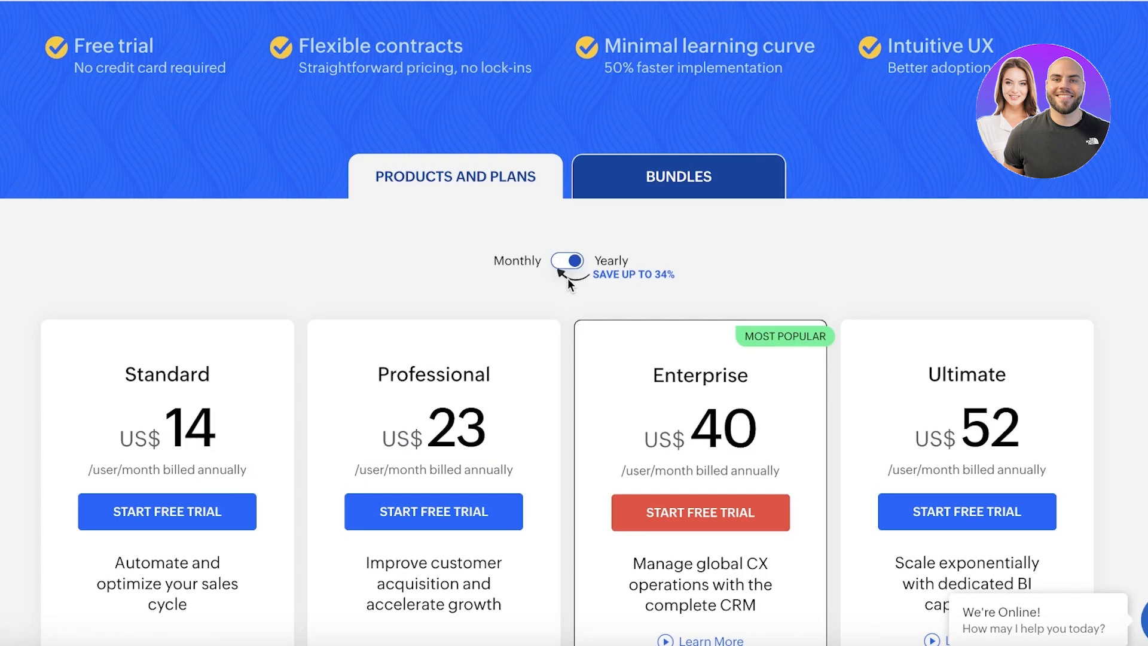
Examine the top features table, comparing the sales force automation features included in each plan
scroll(200, 413, "down", 10)
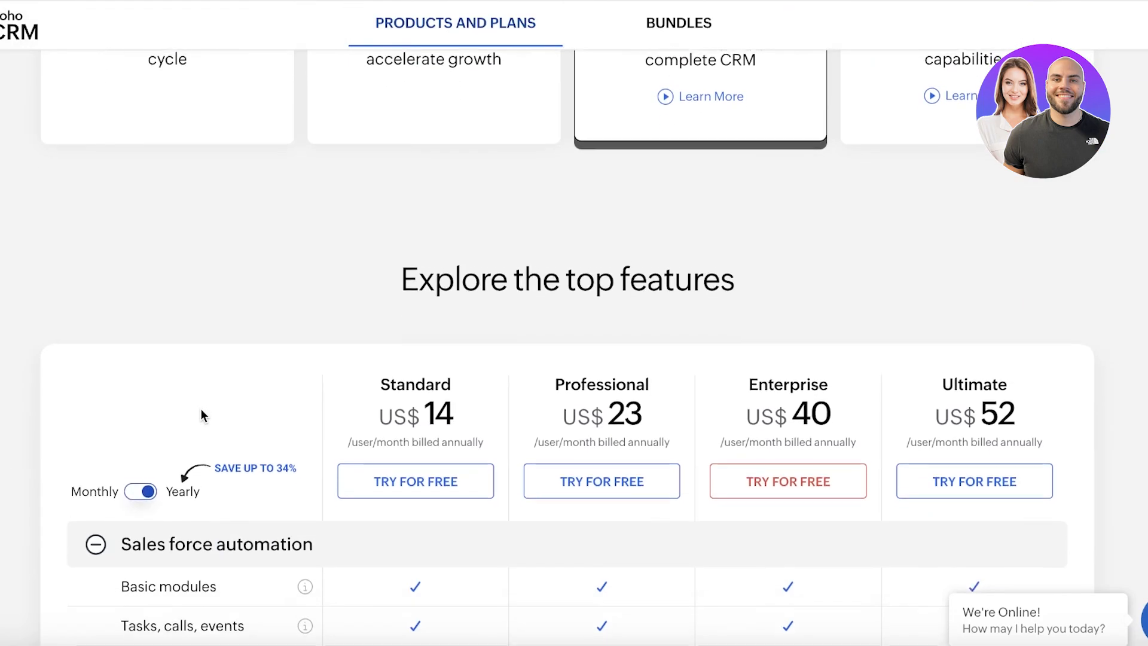
scroll(408, 327, "up", 3)
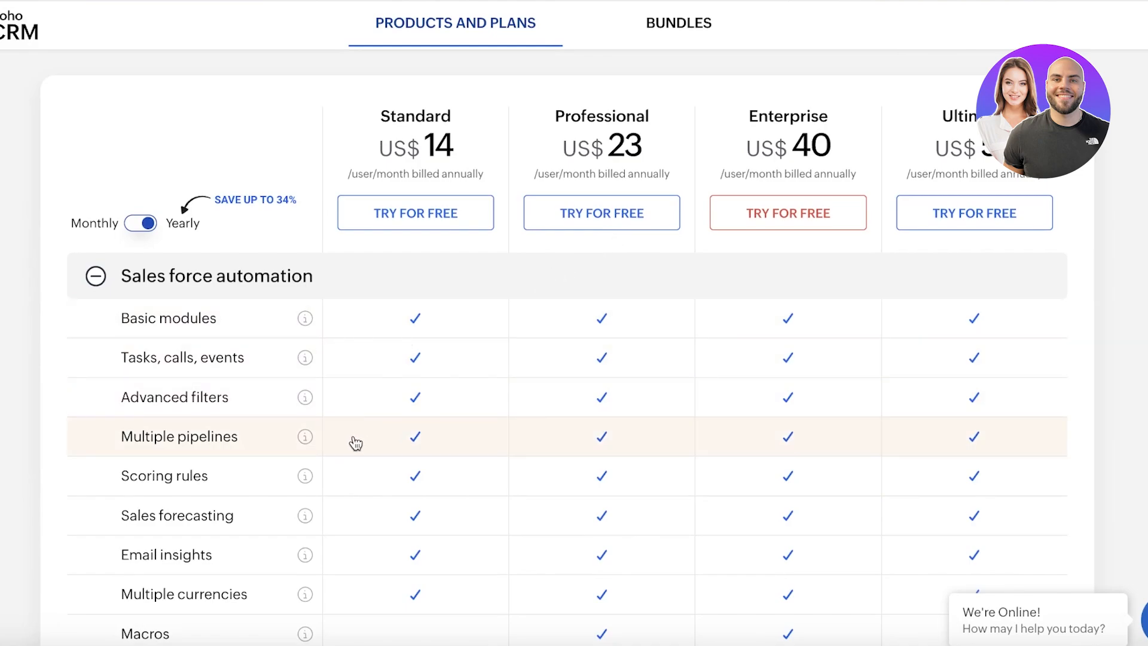
scroll(665, 425, "up", 3)
Sign in to Zoho CRM with the first listed Google account and dismiss the notice about the Activities tab deprecation
scroll(647, 440, "up", 10)
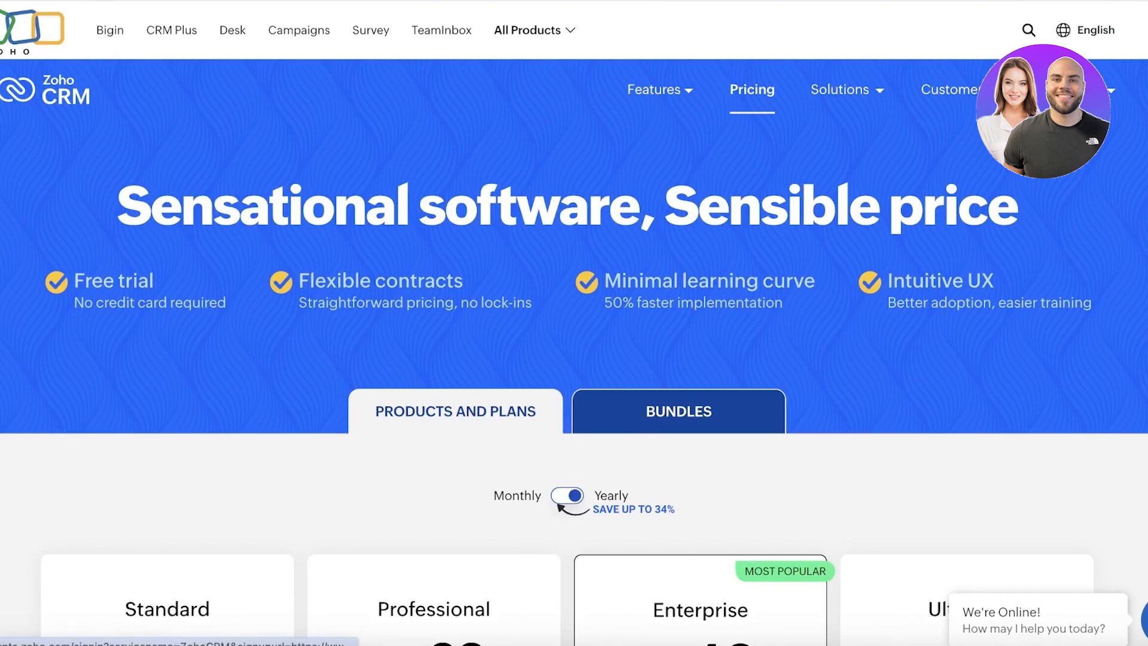
left_click(1143, 30)
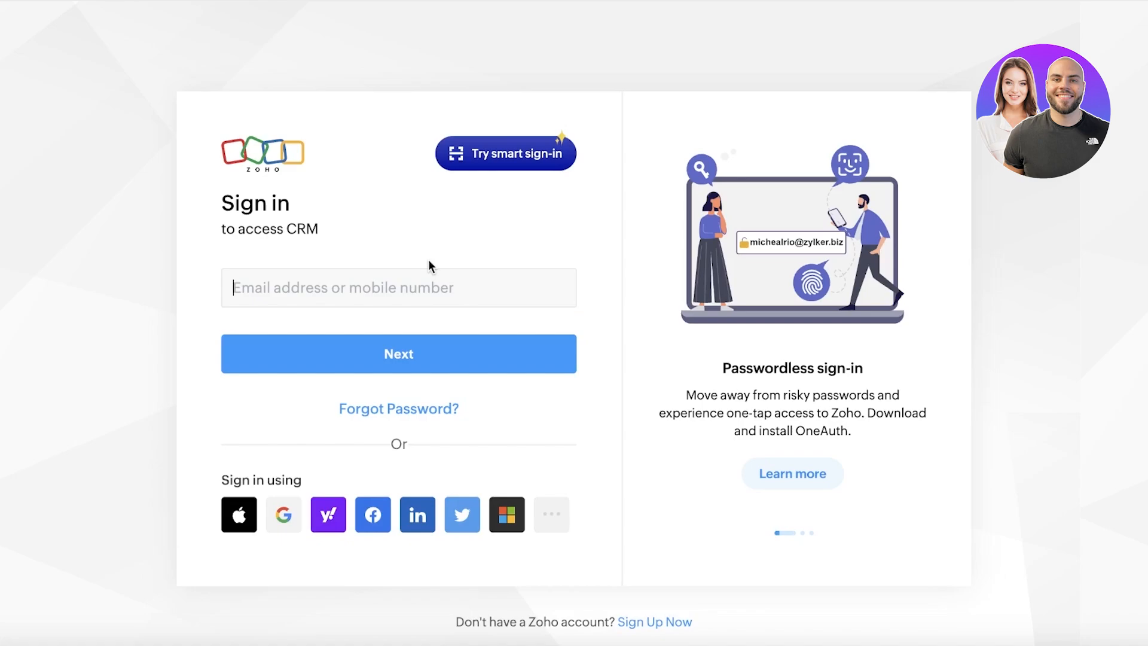
left_click(278, 513)
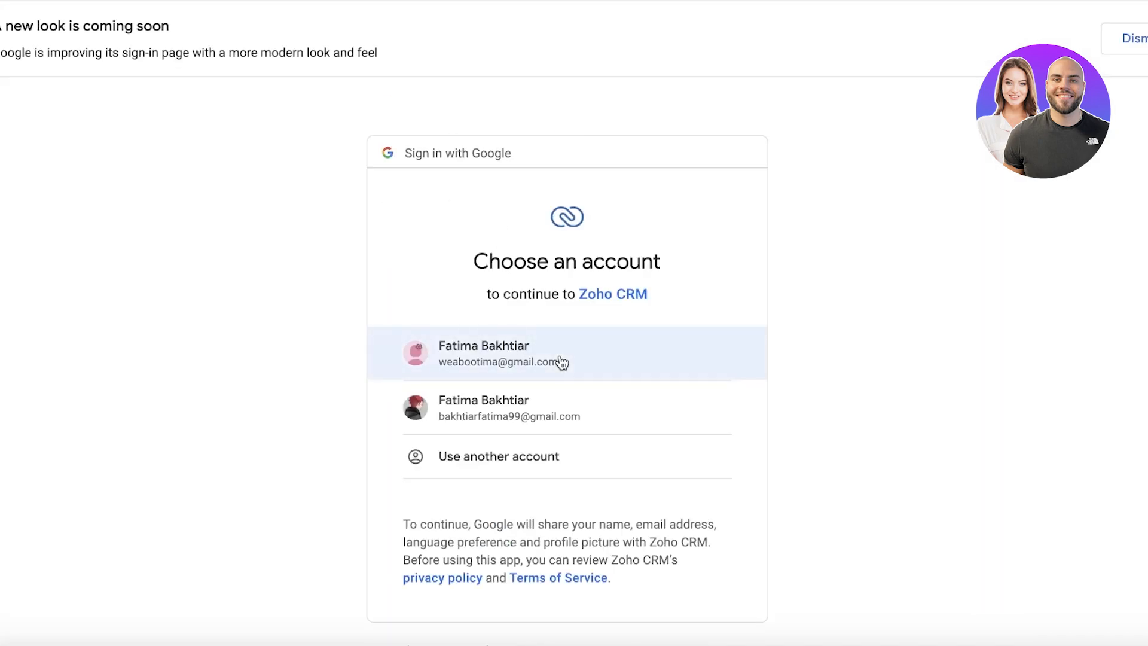
left_click(561, 359)
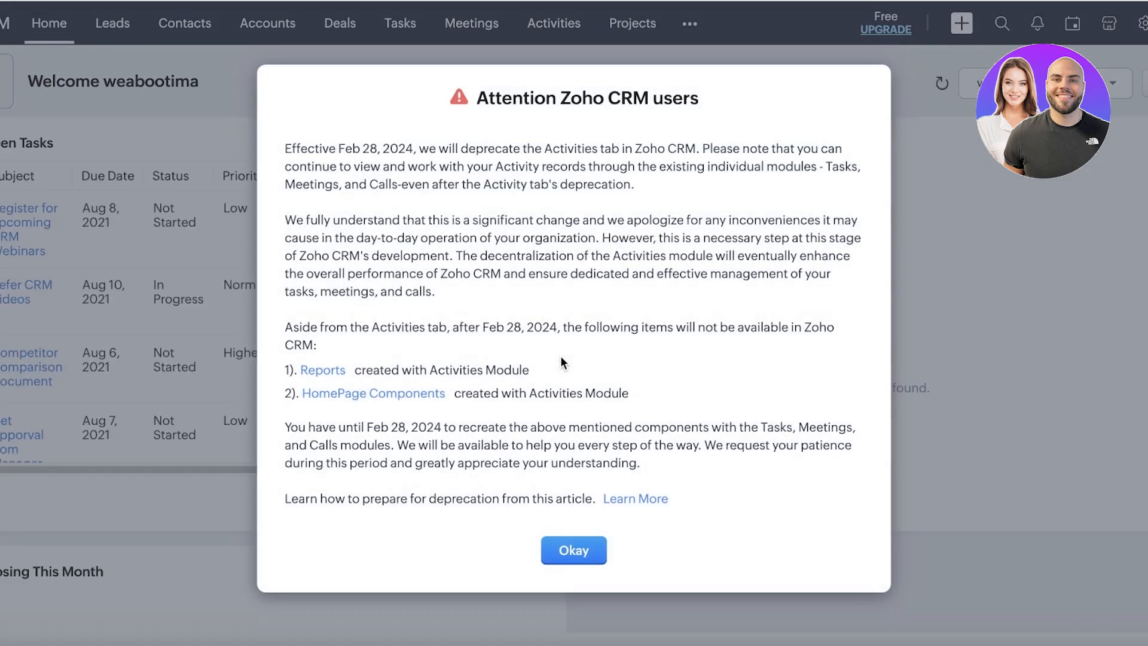
left_click(562, 553)
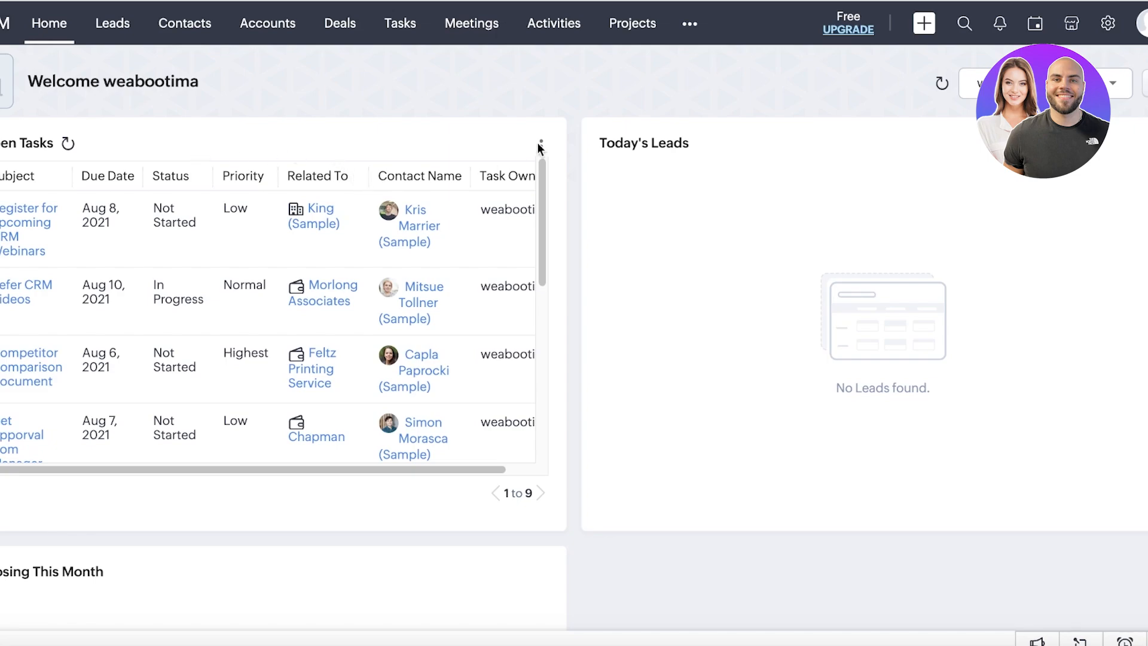
View the account profile details and the list of record types available for quick creation, closing both again
mouse_move(682, 26)
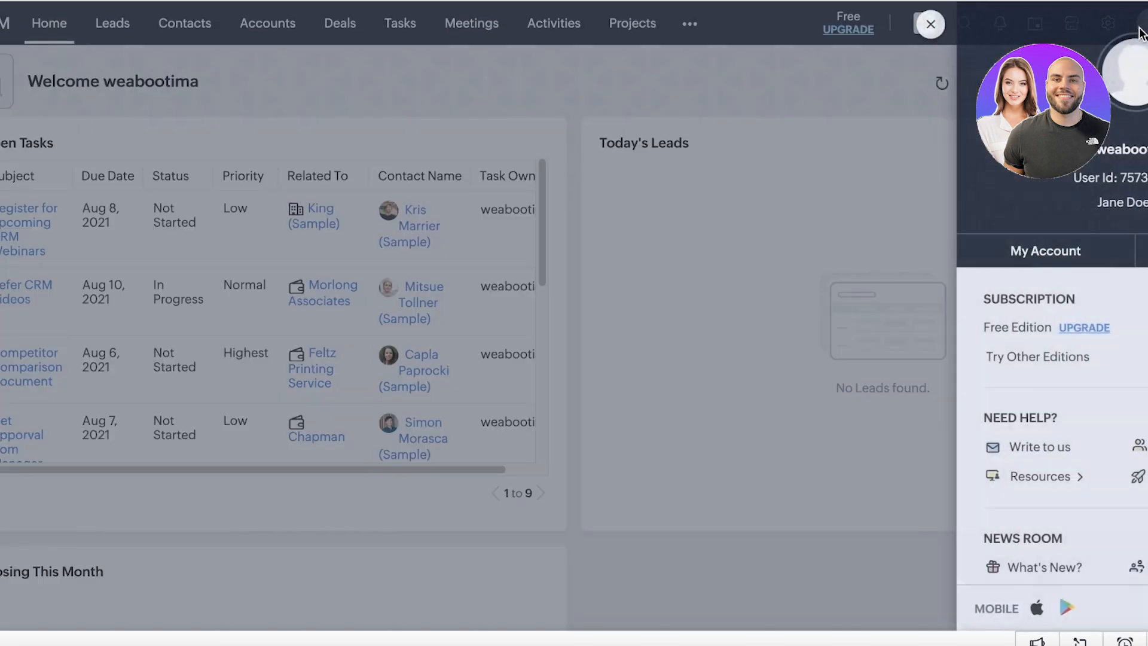
left_click(1136, 27)
left_click(834, 23)
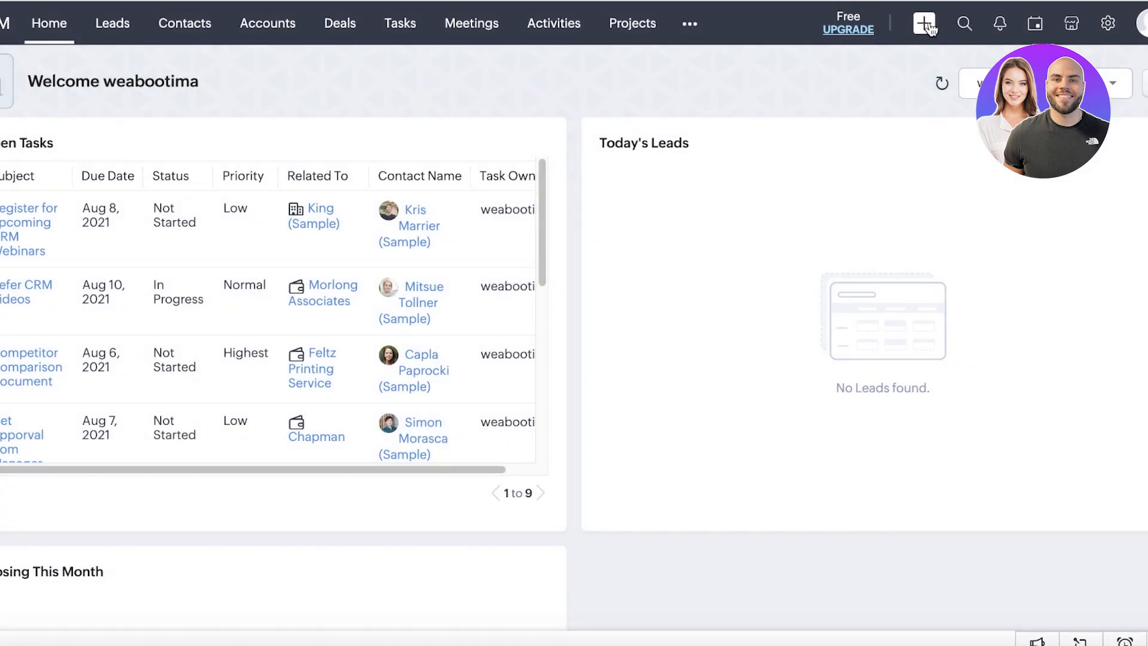
left_click(926, 25)
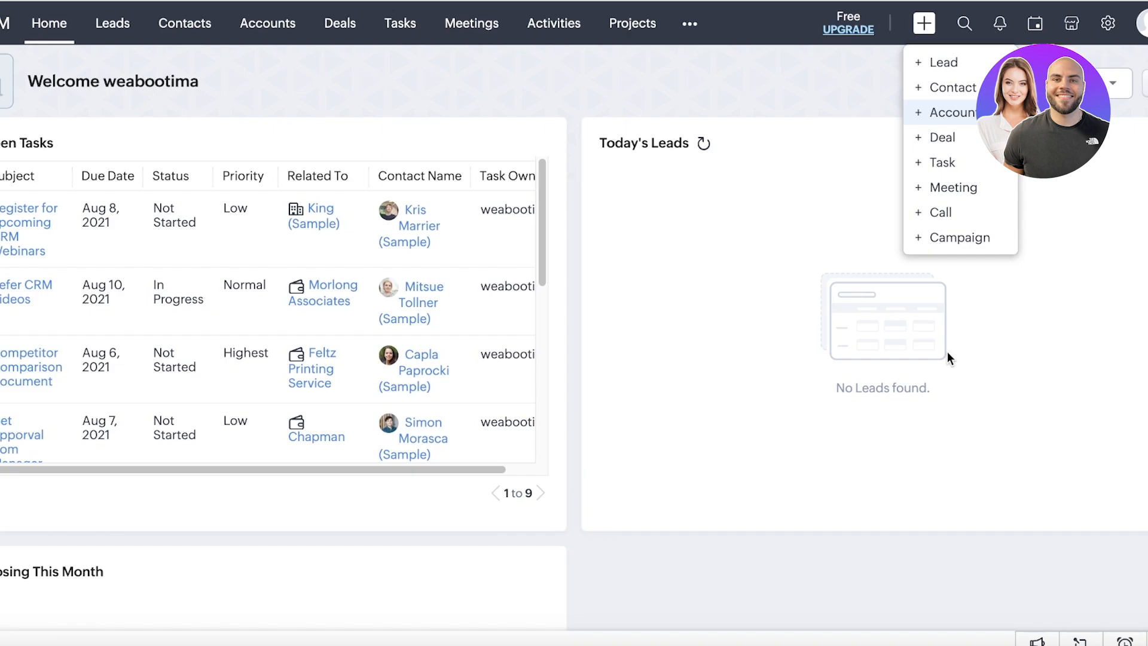
left_click(926, 24)
left_click(927, 26)
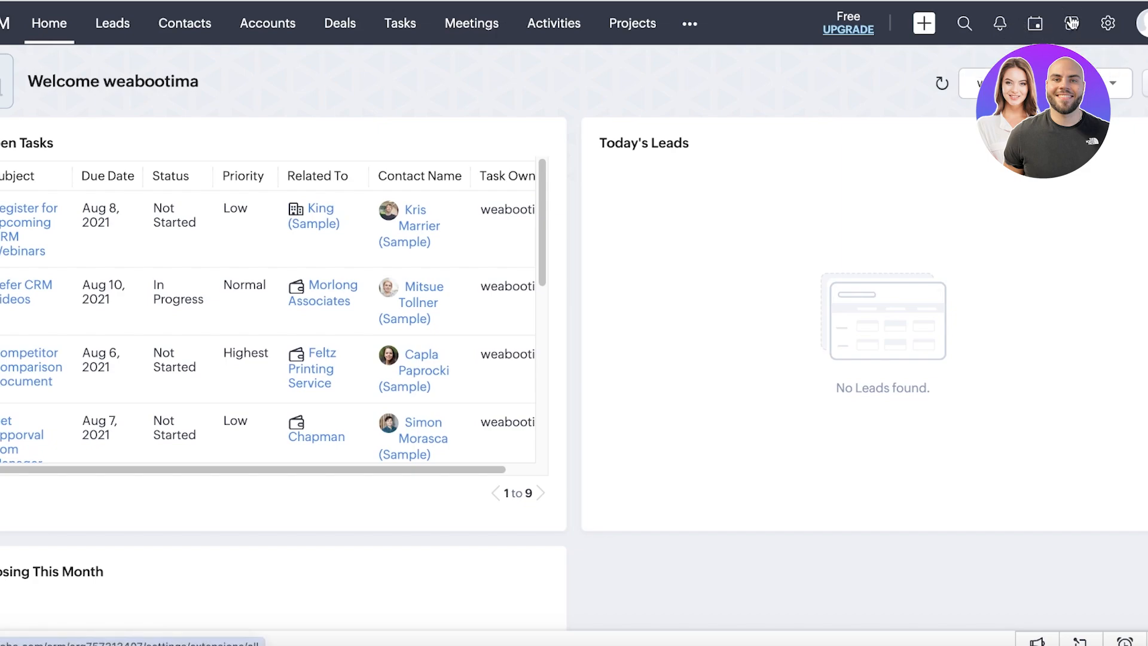
Browse the featured, Editor's pick and Marketing extensions in the marketplace, and return to the home dashboard
left_click(1072, 23)
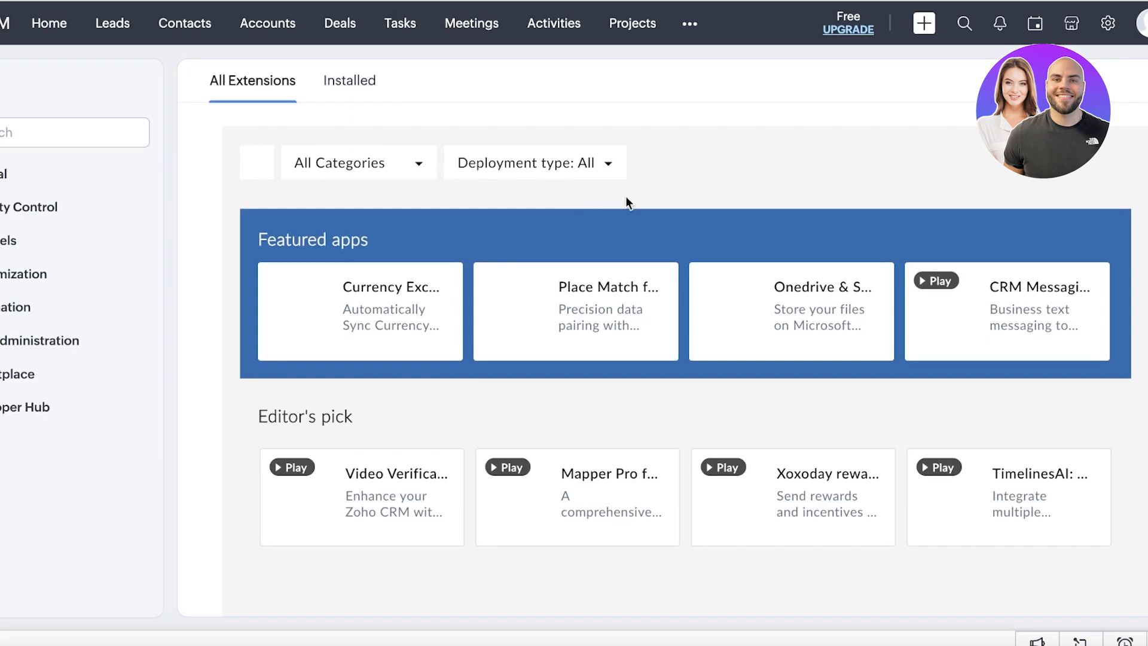
scroll(723, 222, "down", 1)
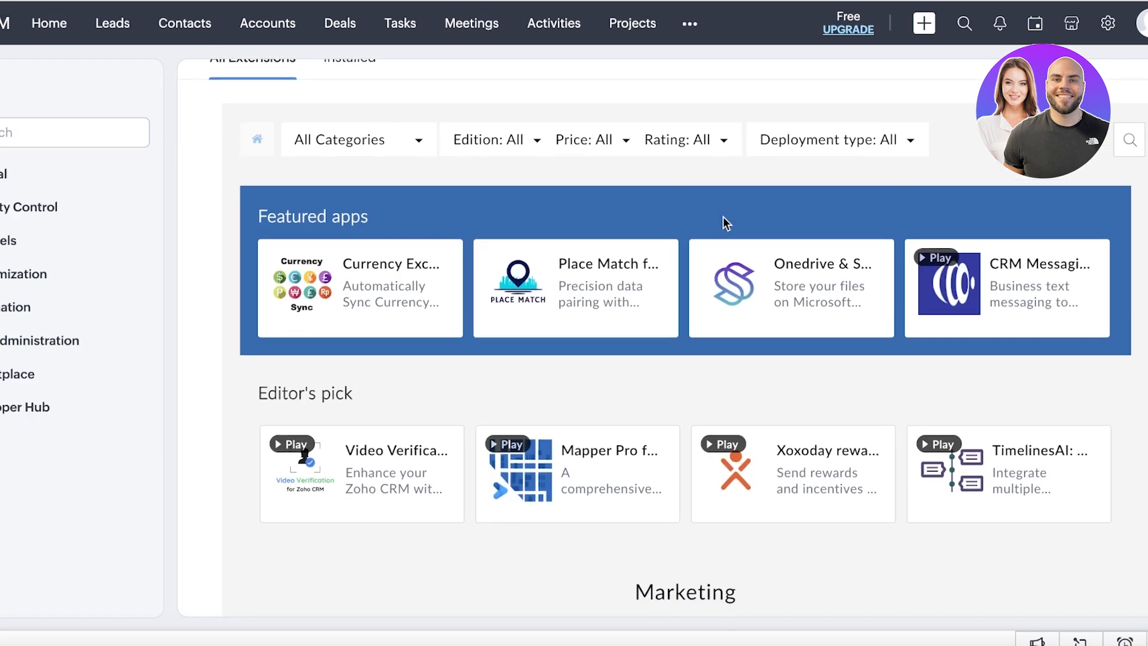
scroll(640, 233, "down", 5)
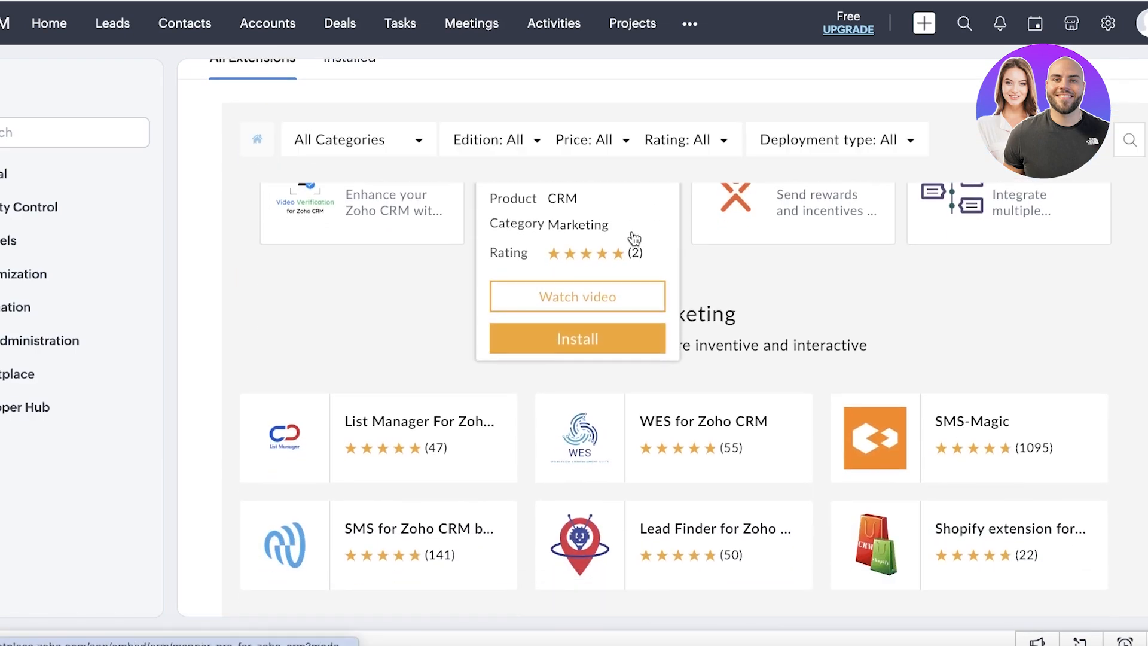
scroll(637, 238, "down", 3)
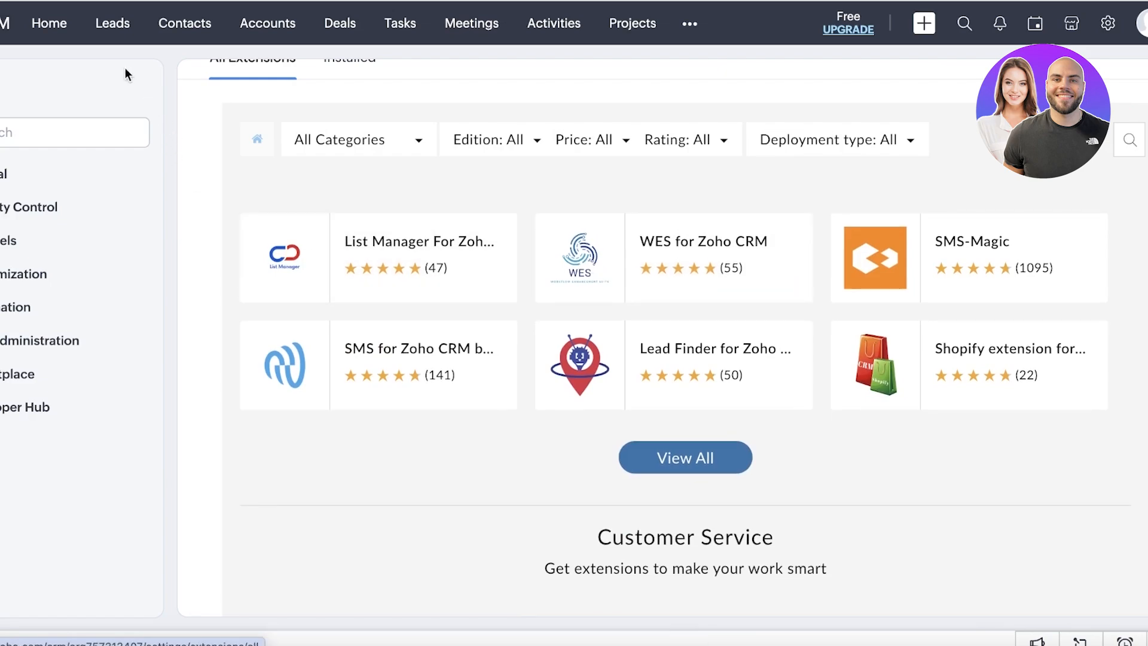
left_click(59, 30)
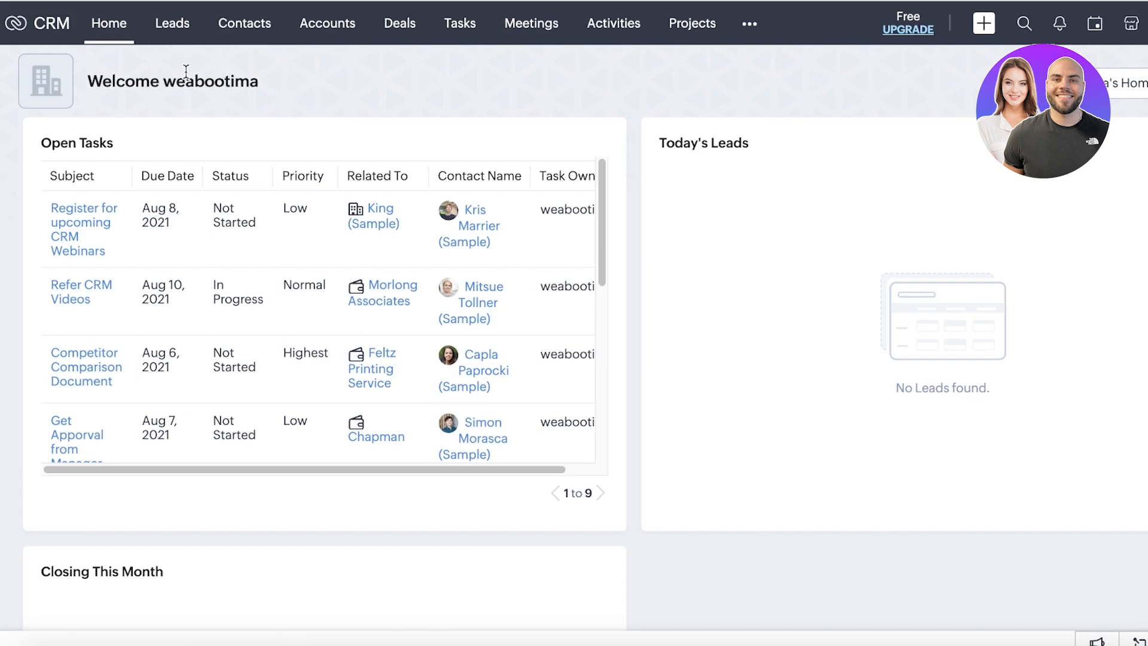
Open the Leads module, review the fields of the Create Lead form down to Description, and cancel the form
left_click(174, 25)
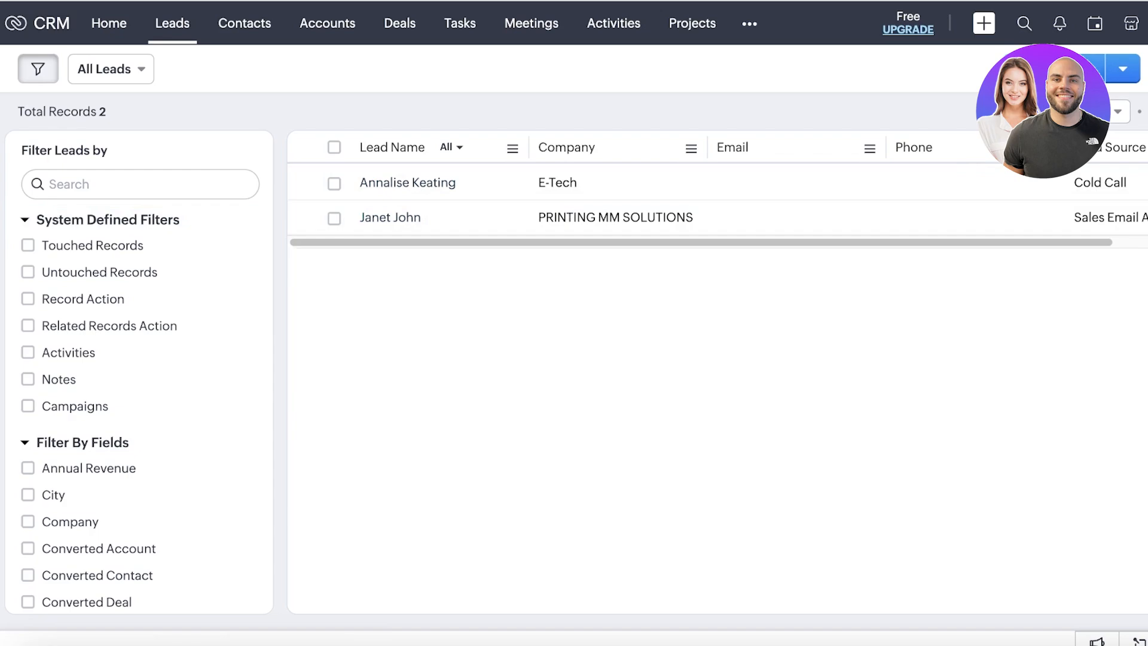
left_click(1075, 69)
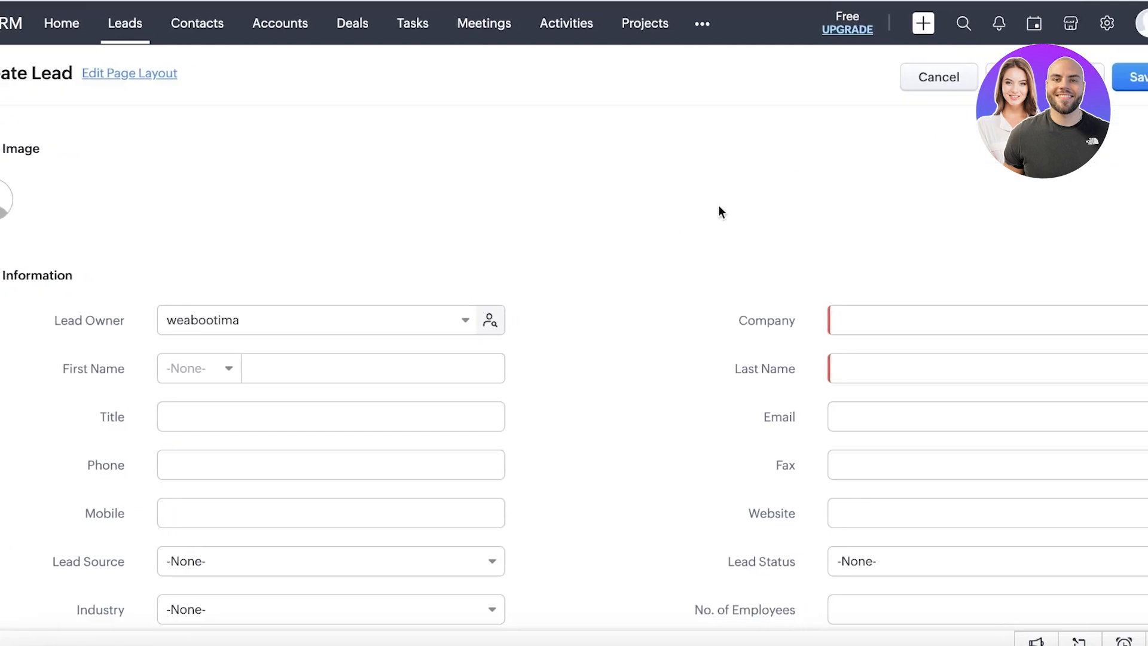
scroll(607, 233, "down", 3)
scroll(601, 229, "down", 5)
scroll(601, 227, "down", 2)
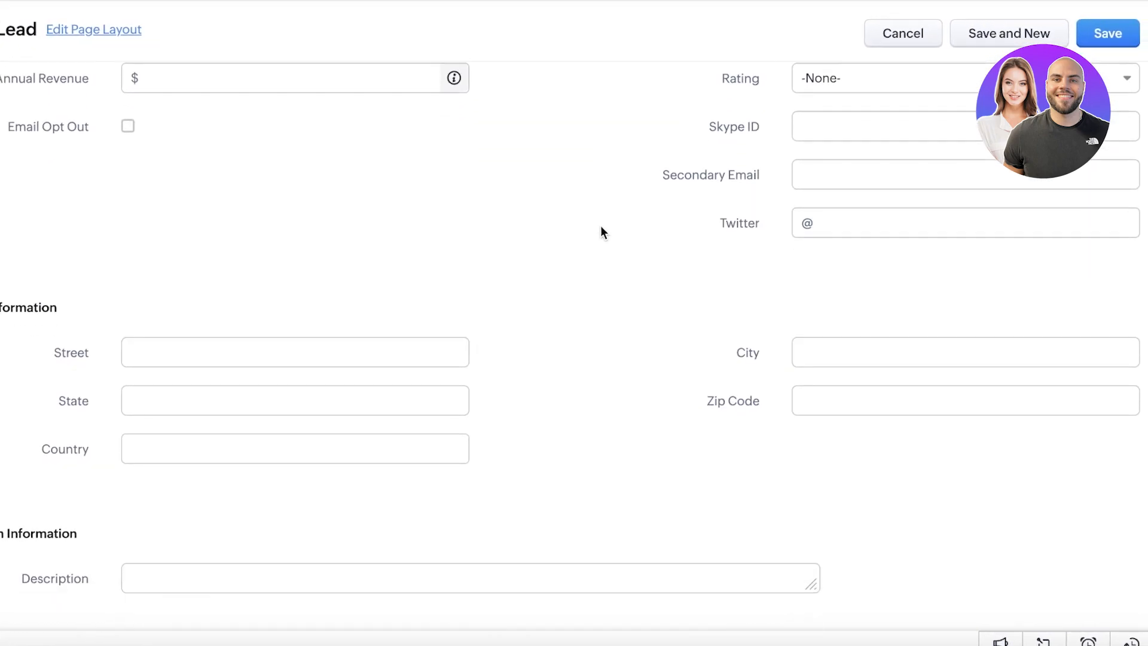
scroll(584, 210, "up", 10)
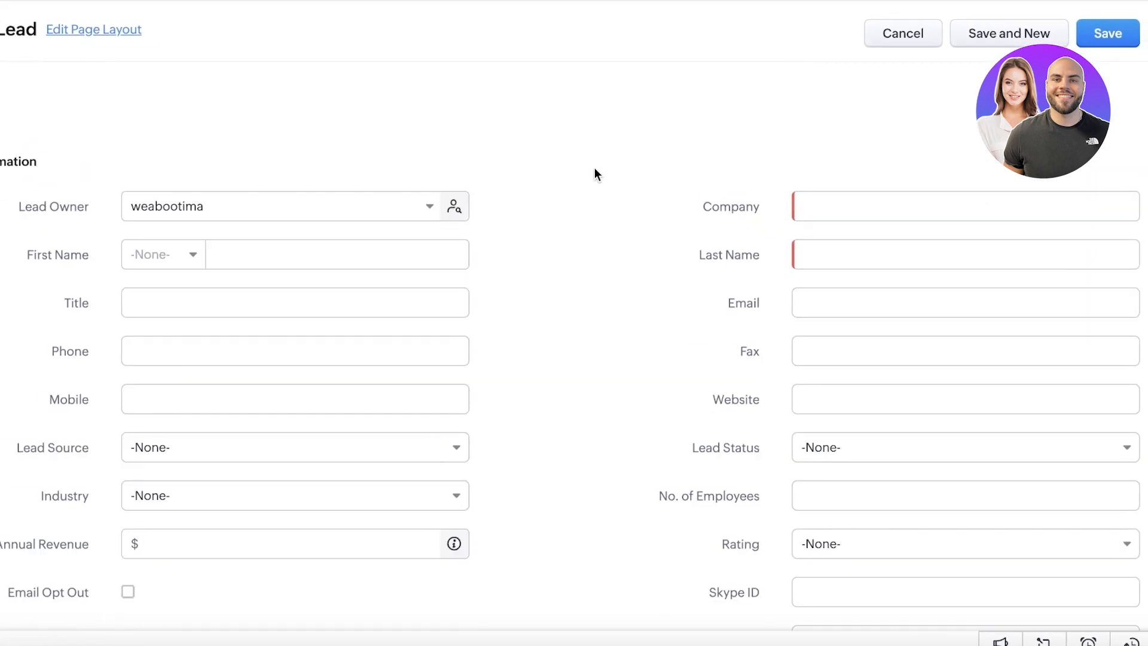
scroll(633, 168, "up", 3)
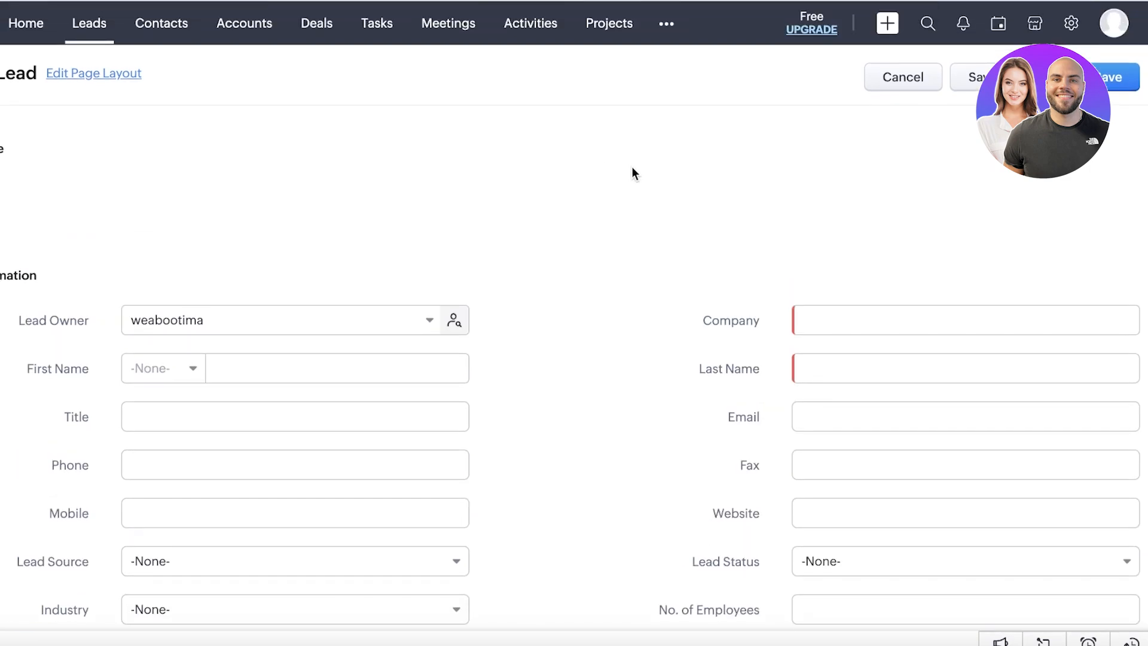
left_click(873, 84)
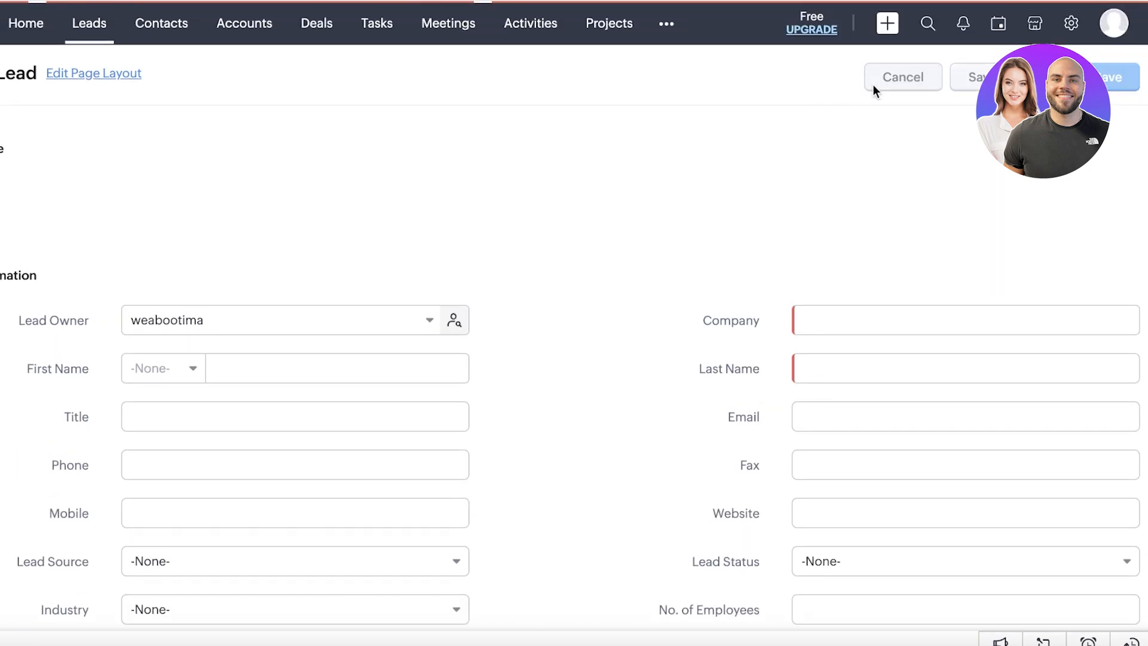
View the options for importing leads from a file or another CRM, and return to the leads list
left_click(1043, 69)
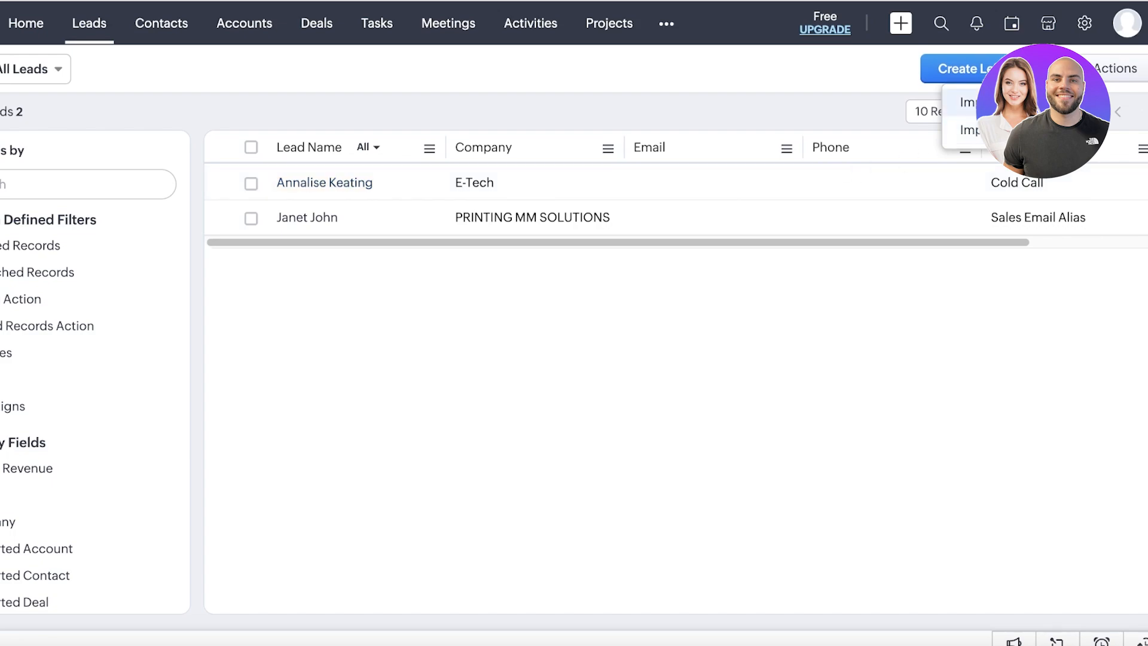
left_click(1005, 102)
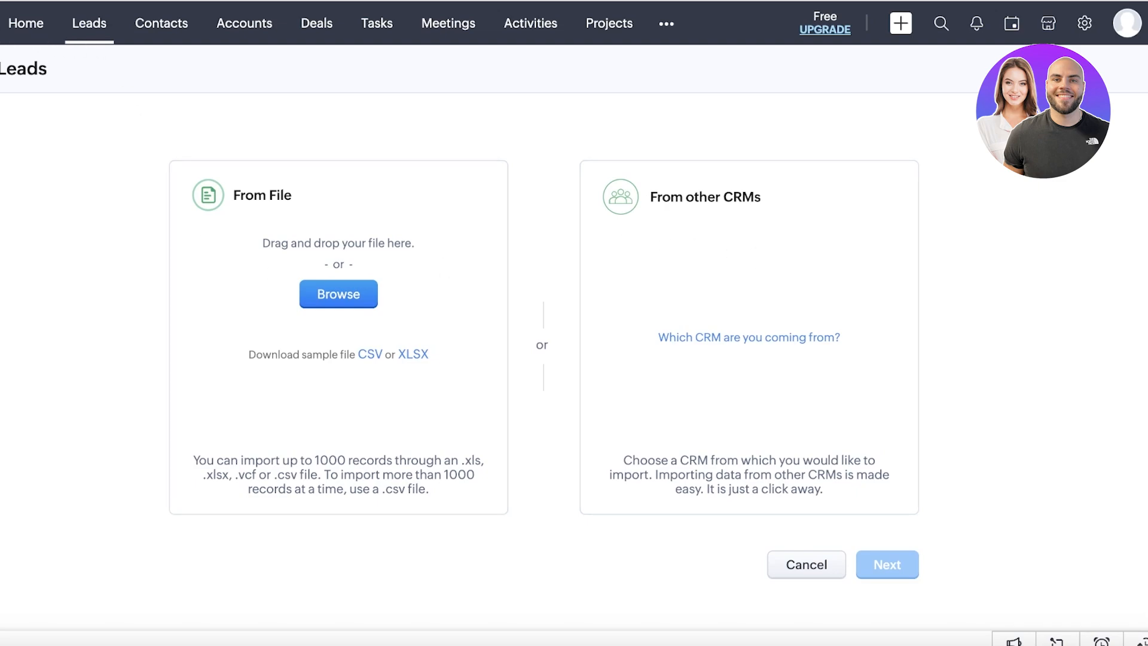
key("alt+Left")
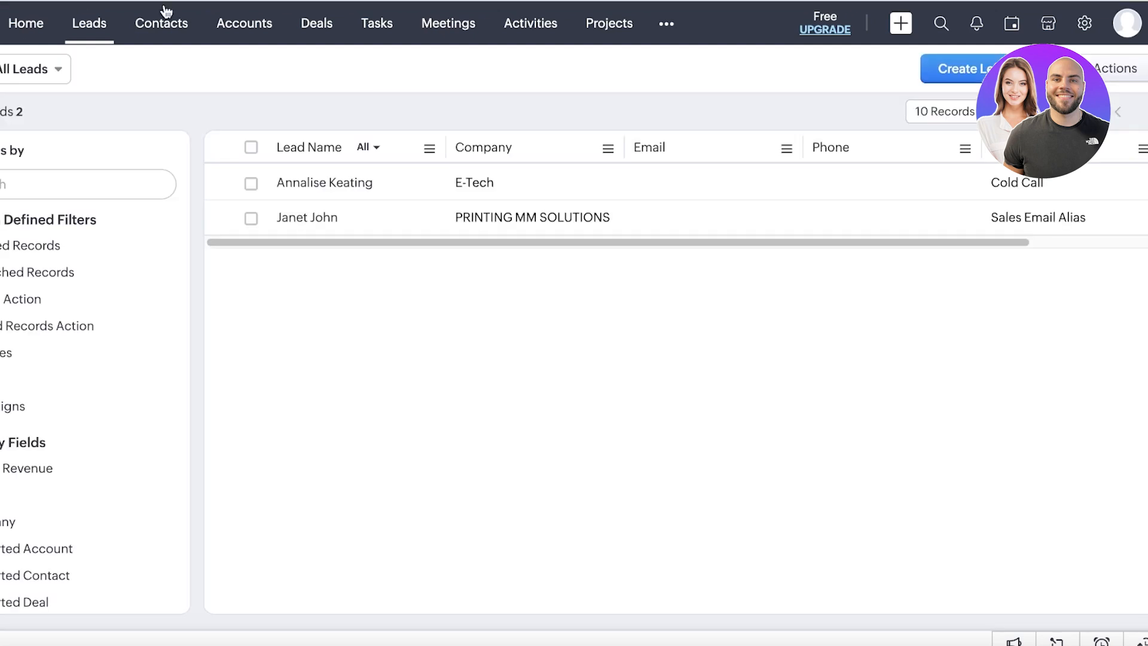
Start creating a new lead and check the available lead owners, keeping the current owner
left_click(936, 69)
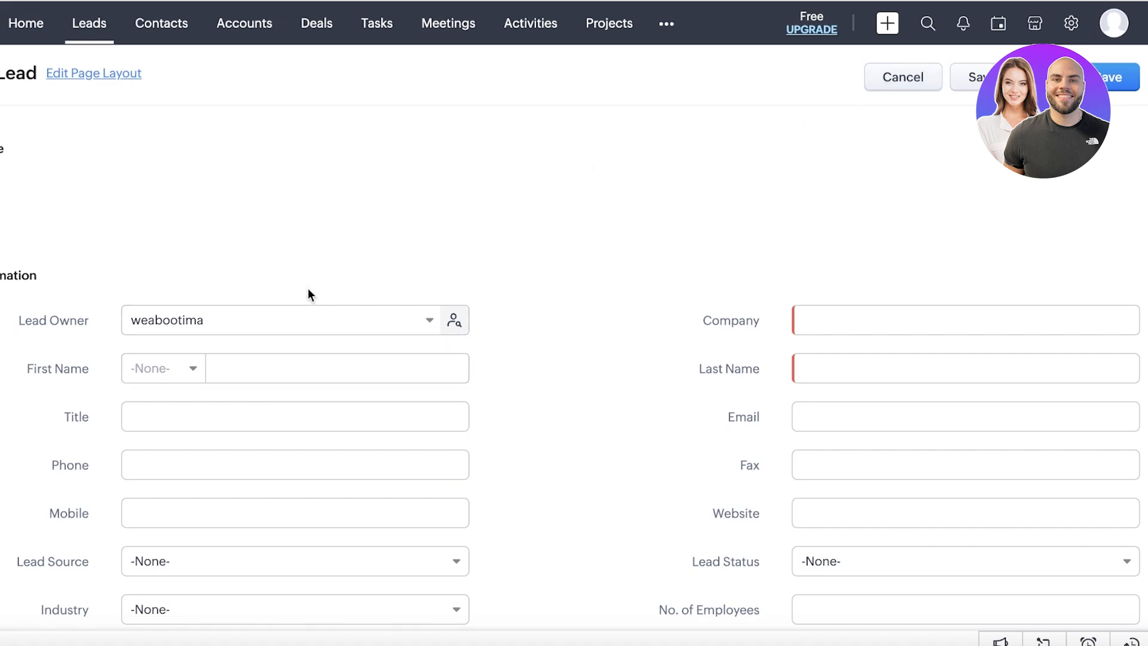
scroll(307, 288, "down", 3)
left_click(394, 143)
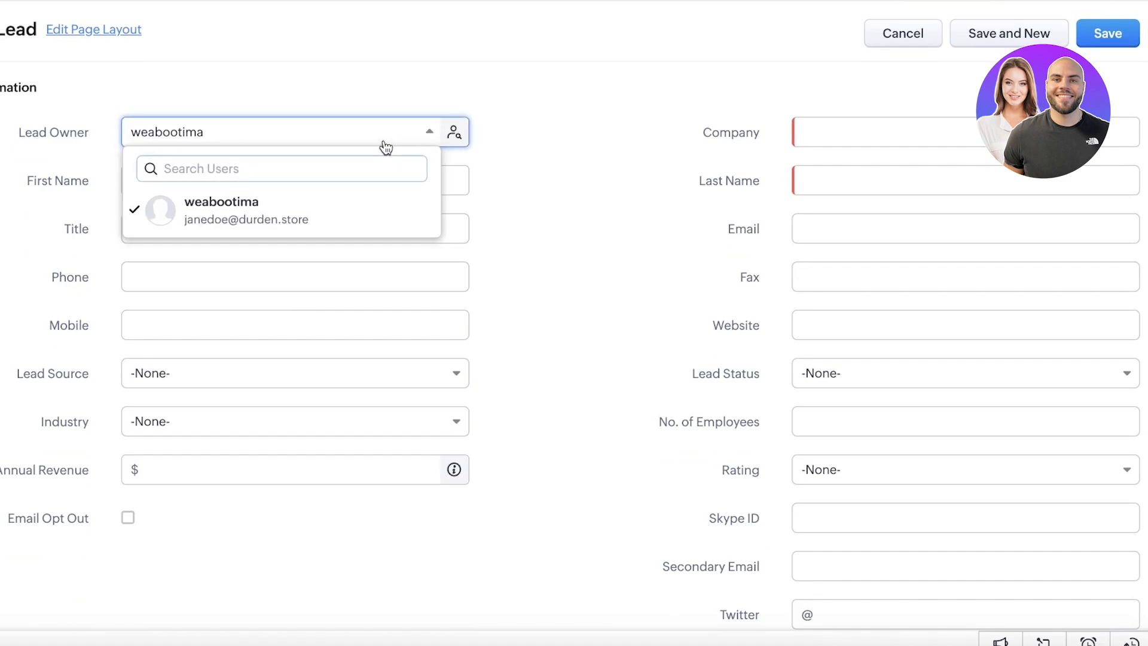
left_click(428, 81)
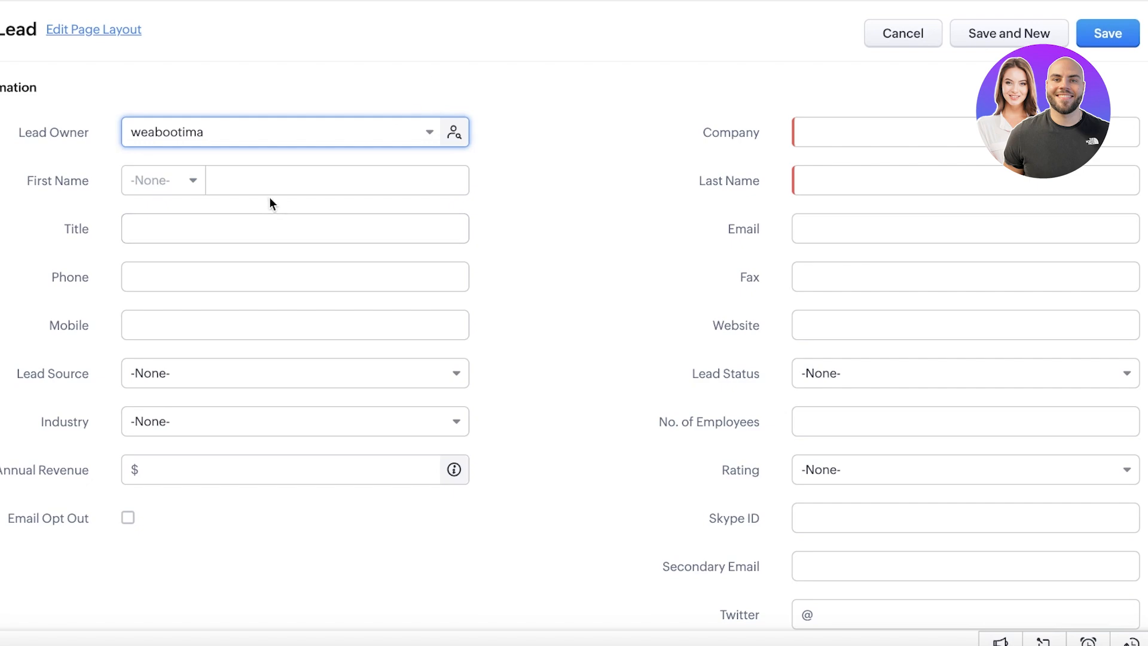
Enter the lead's first name and set the salutation to Dr
left_click(270, 173)
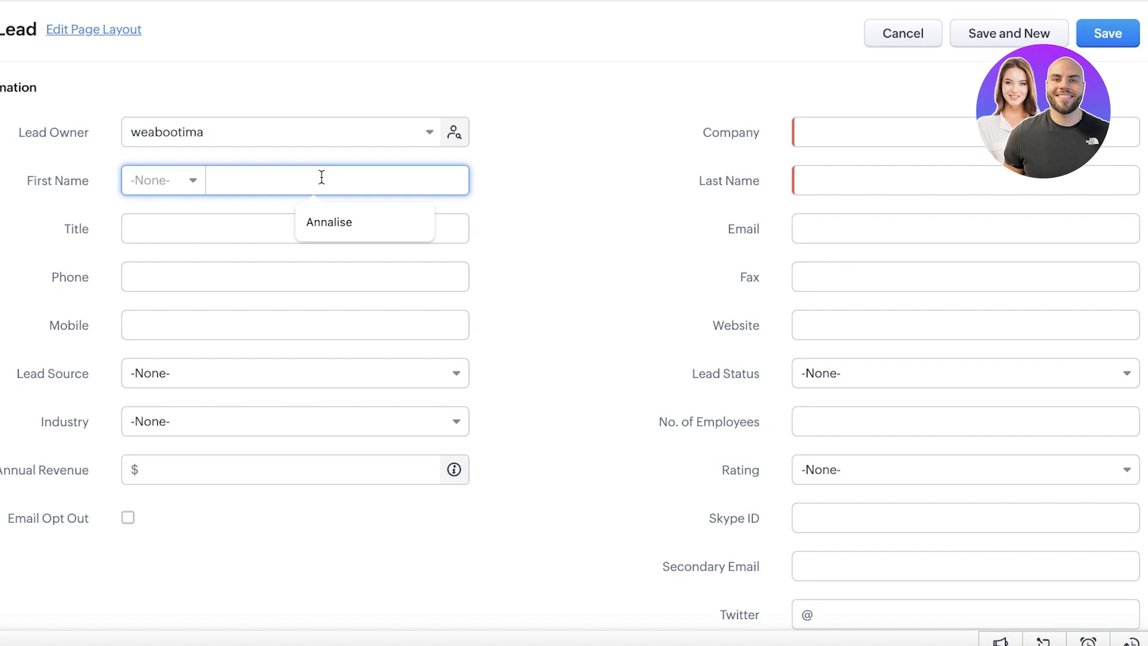
type("Penny")
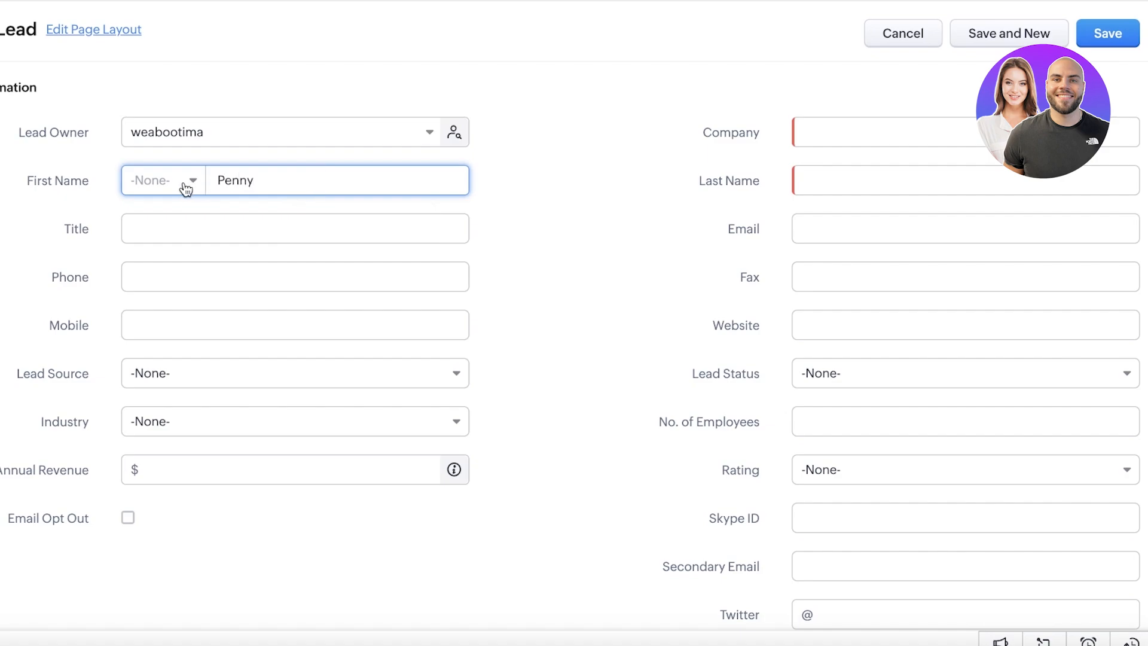
left_click(185, 186)
left_click(174, 271)
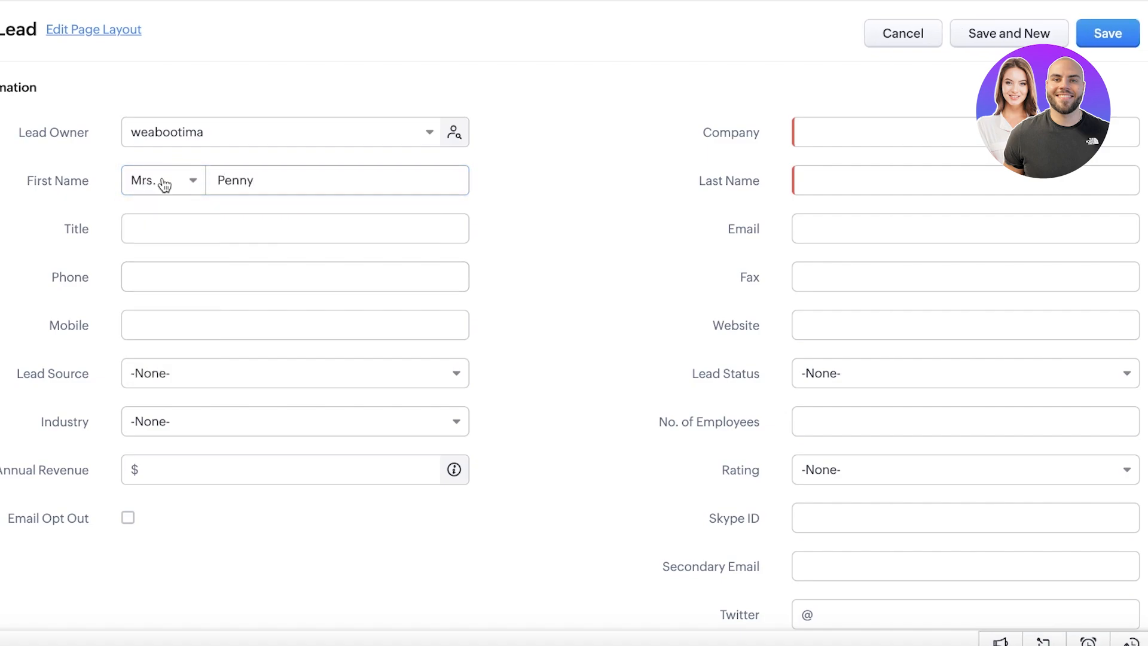
left_click(162, 183)
left_click(155, 327)
Set the lead's title to Potential Supplier
left_click(162, 230)
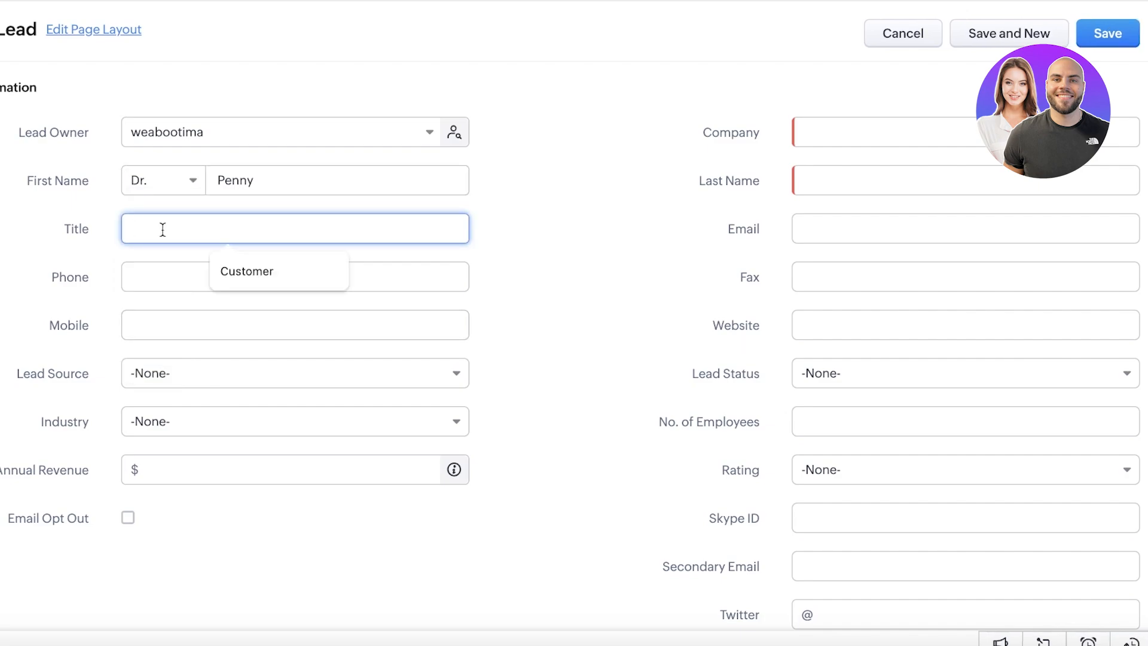
type("A")
key("BackSpace")
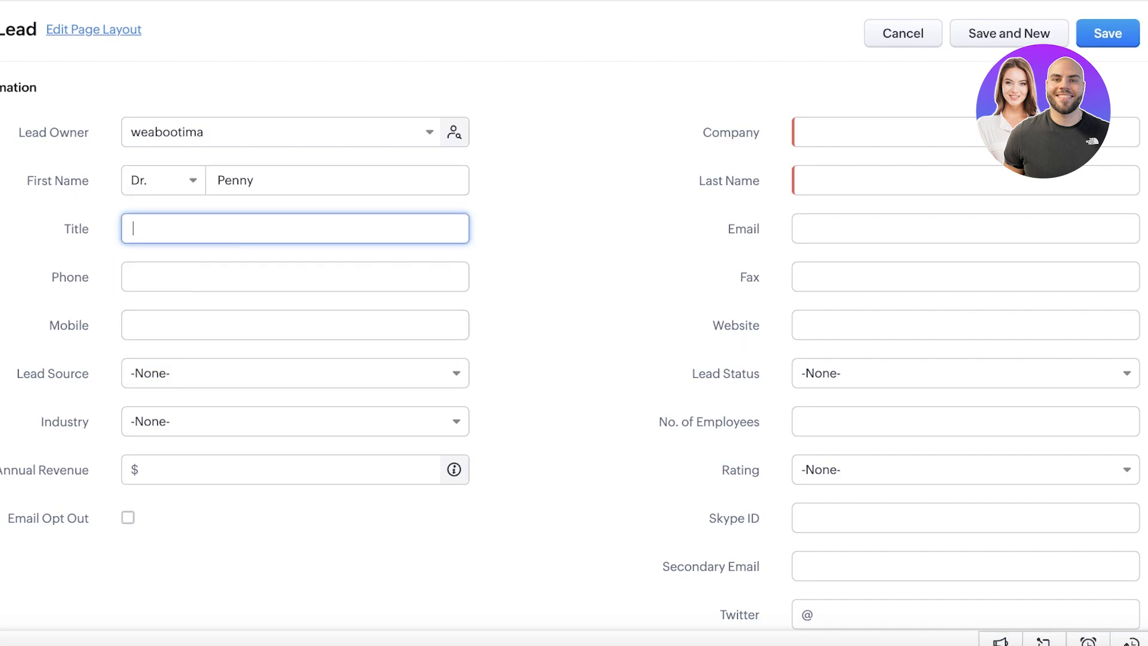
type("S")
key("BackSpace")
type("Potential Supplier")
Fill in the lead's phone and mobile numbers
left_click(187, 274)
type("aj")
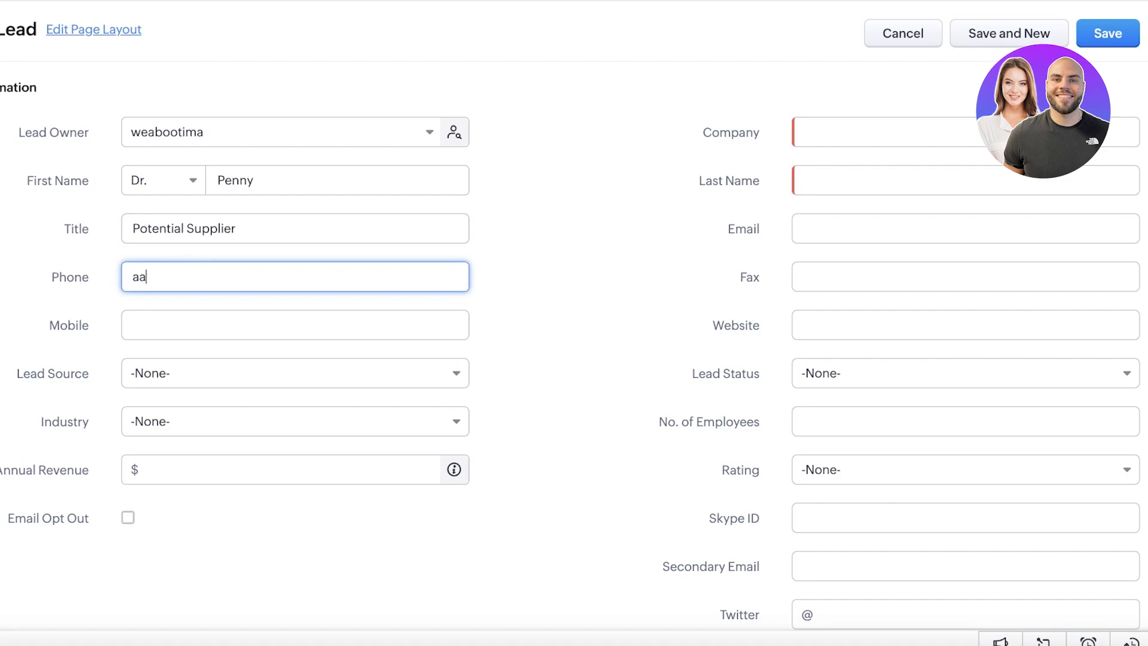
key("BackSpace")
key("BackSpace")
type("55555")
left_click(136, 334)
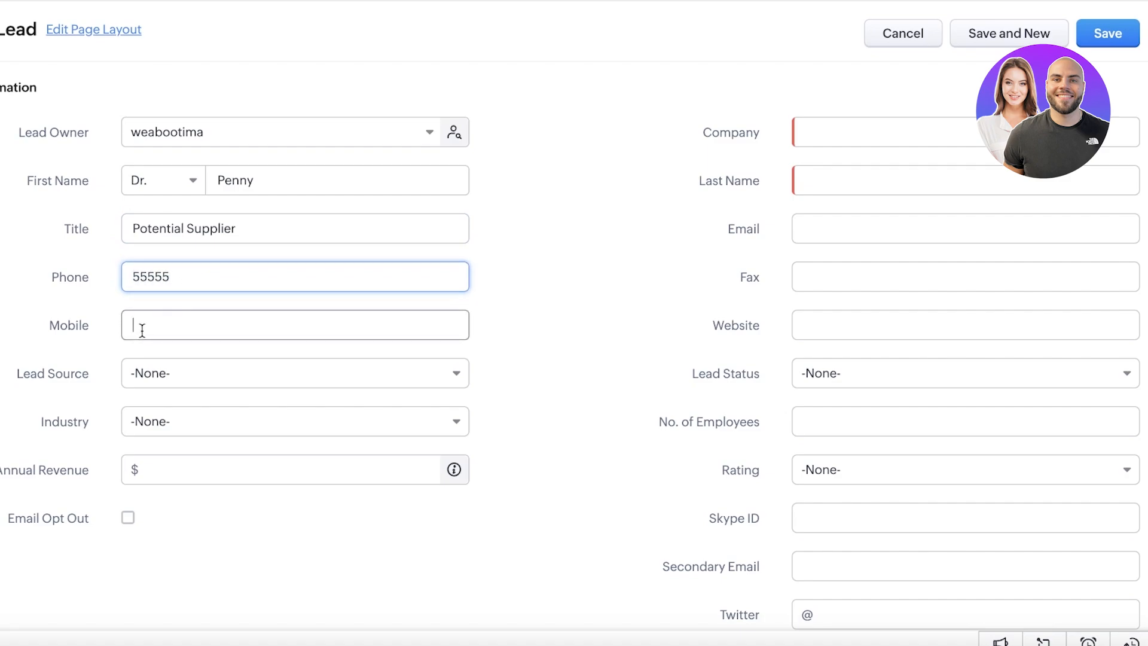
type("66666")
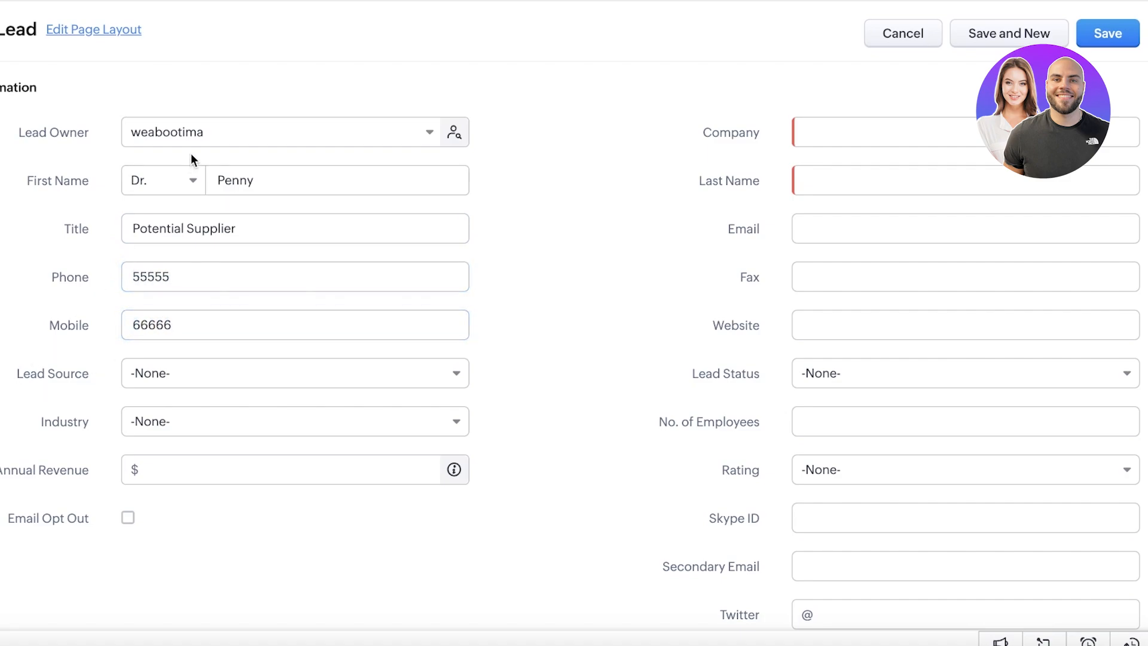
Set the lead source to Cold Call
left_click(226, 384)
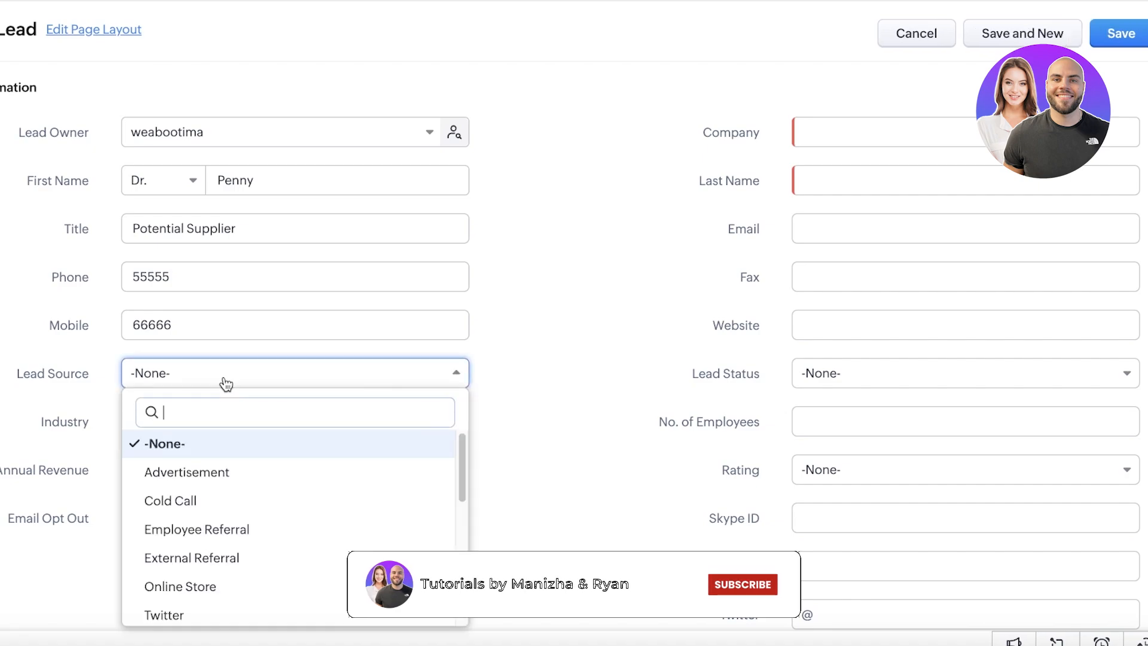
left_click(180, 497)
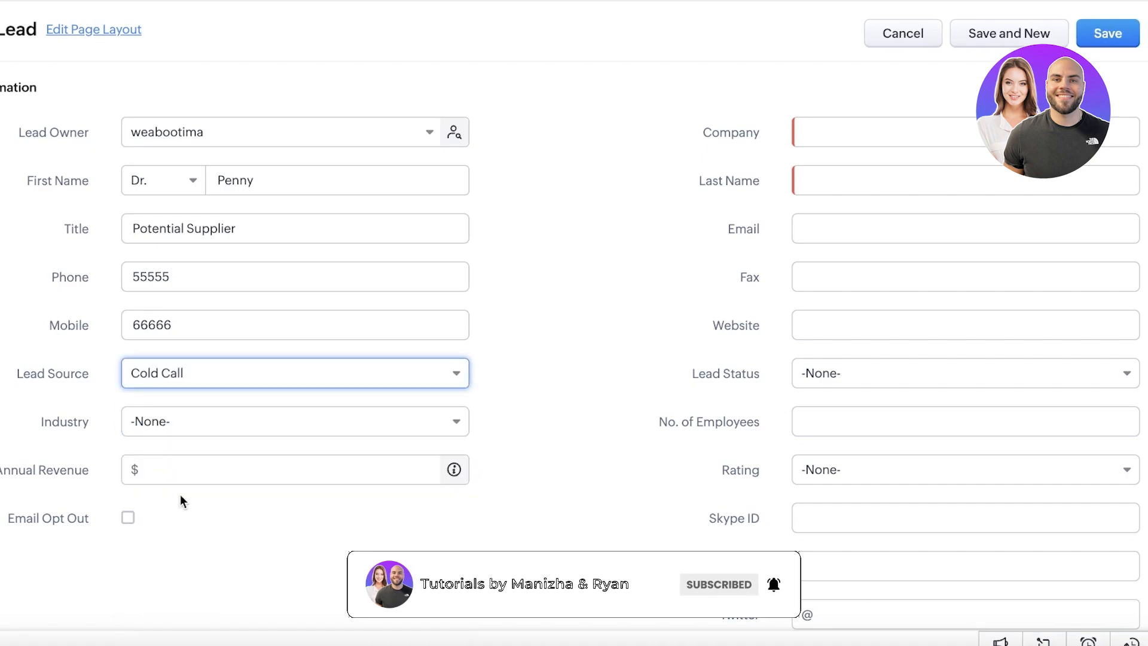
left_click(209, 384)
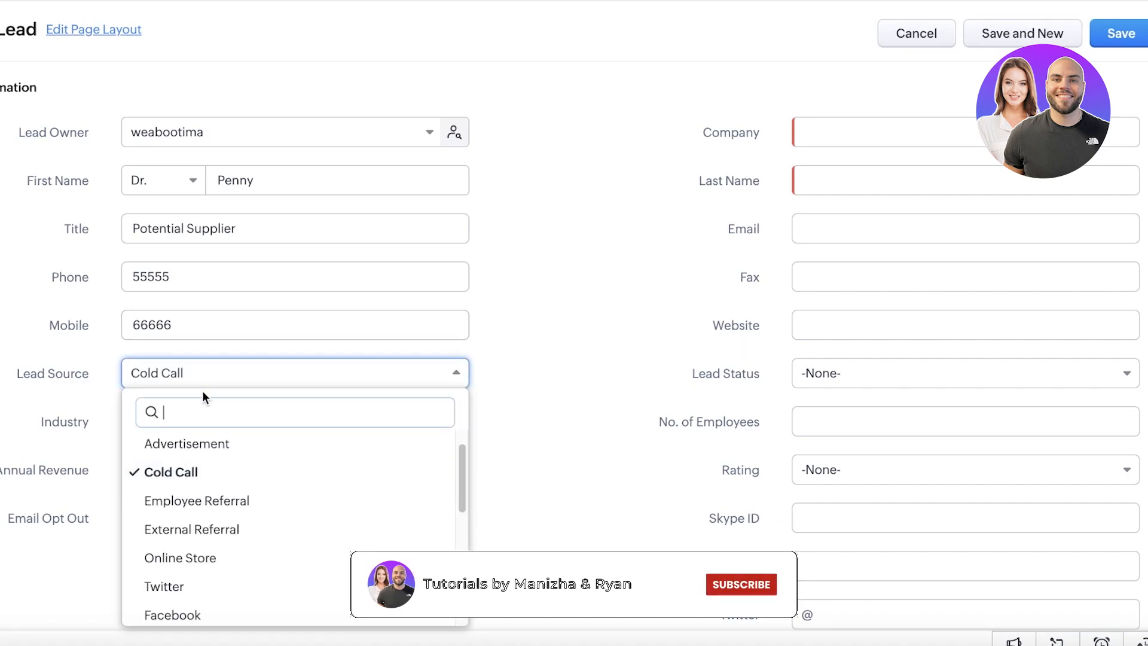
left_click(98, 477)
Set the lead's industry to Government/Military
left_click(225, 431)
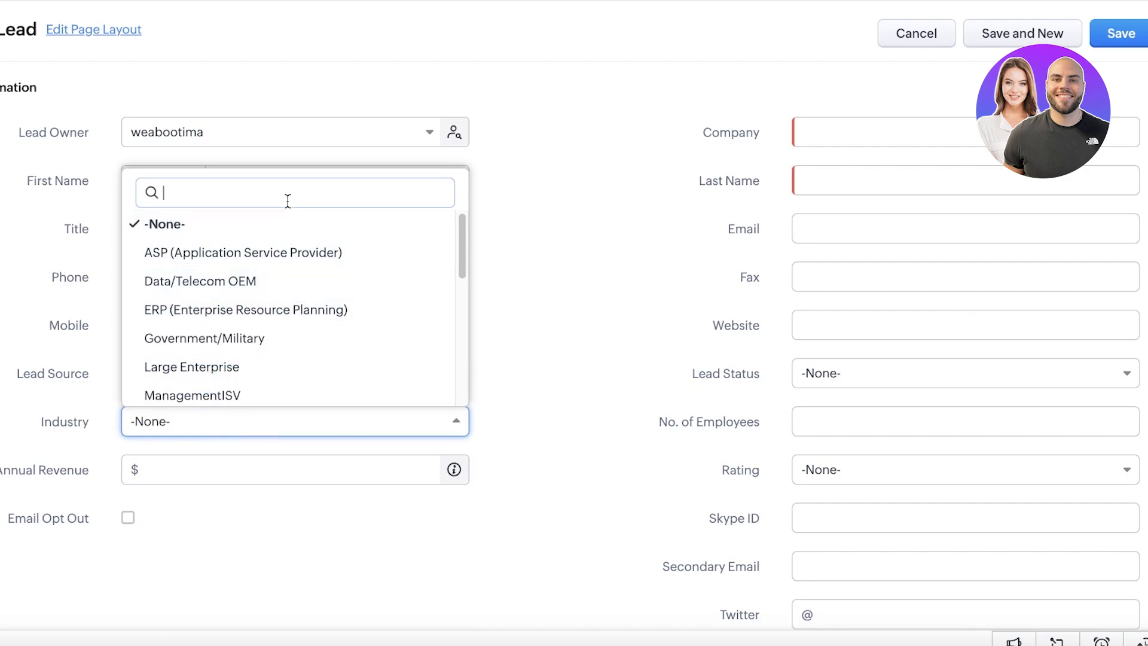
type("r")
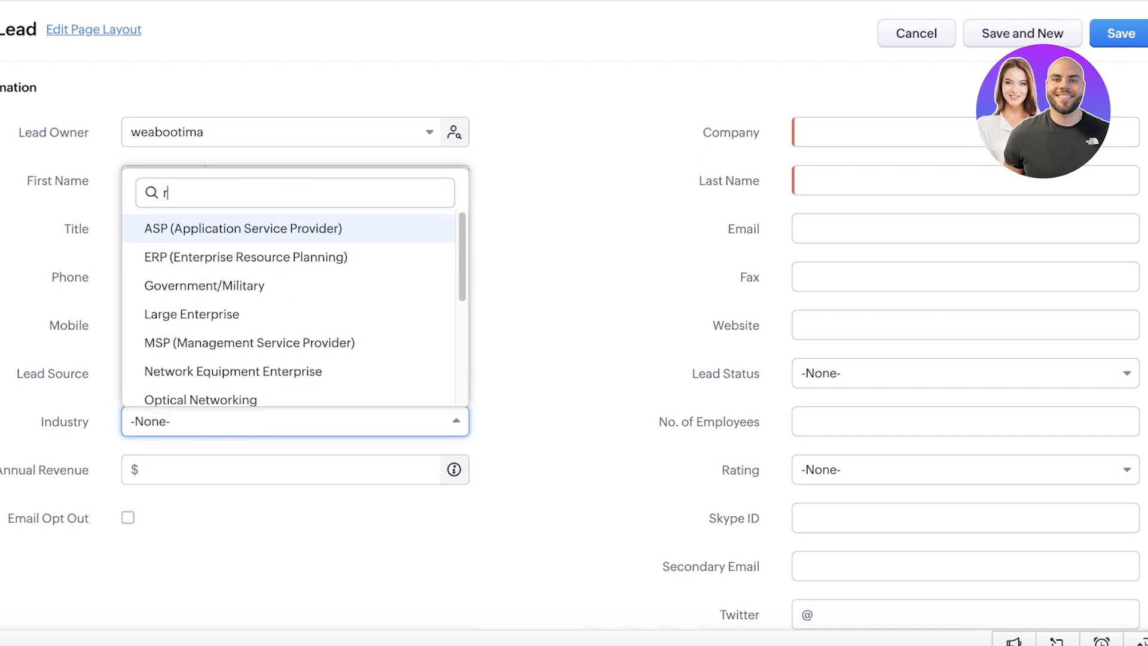
left_click(248, 396)
left_click(248, 414)
scroll(228, 323, "down", 1)
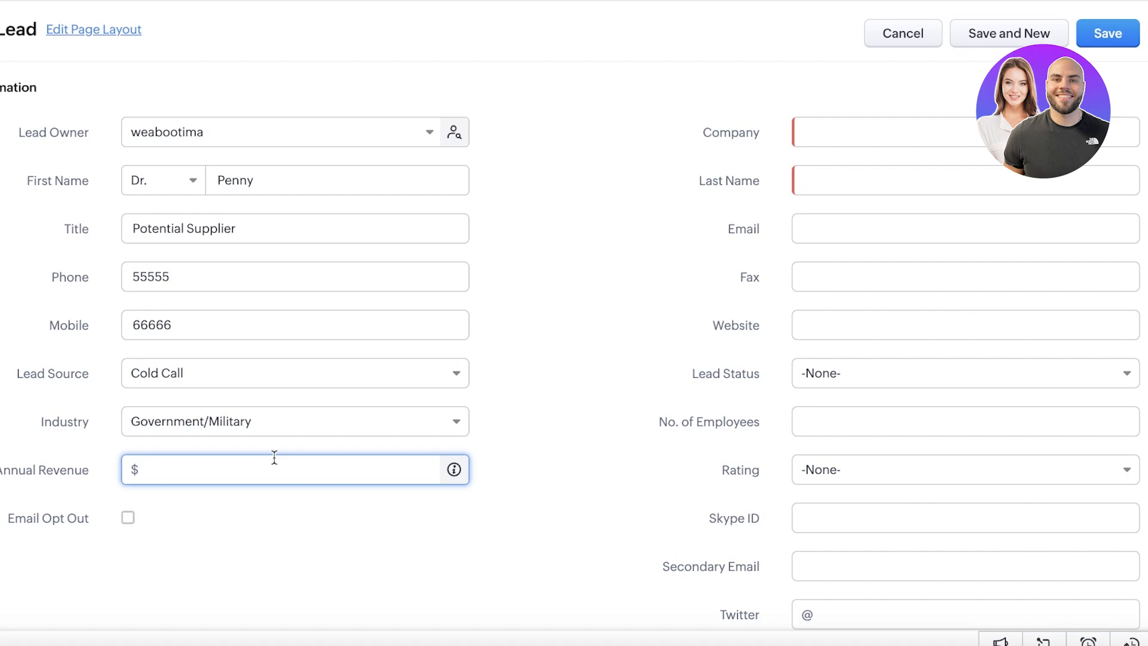
Set the lead's annual revenue to 10000 and enable Email Opt Out
left_click(454, 469)
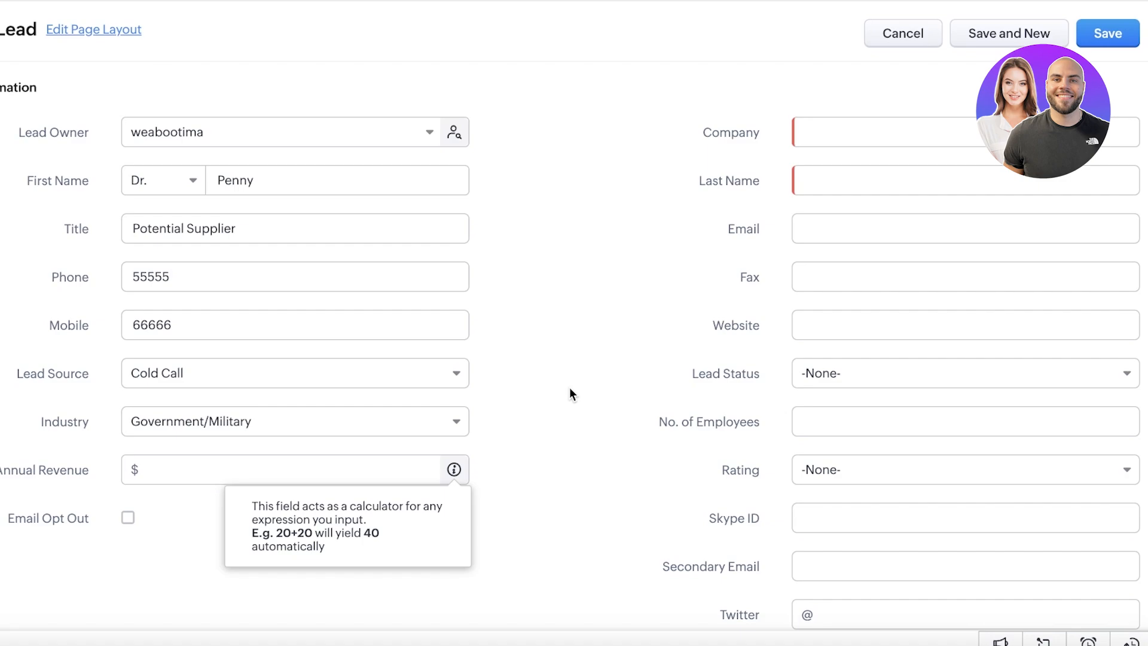
left_click(208, 476)
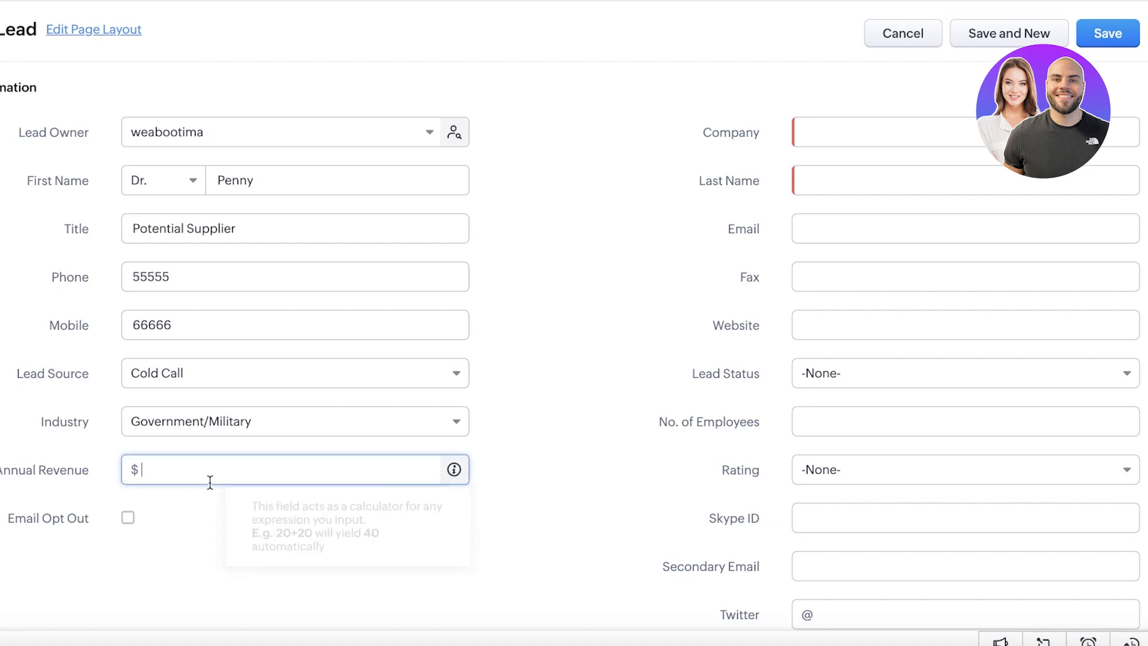
type("10000")
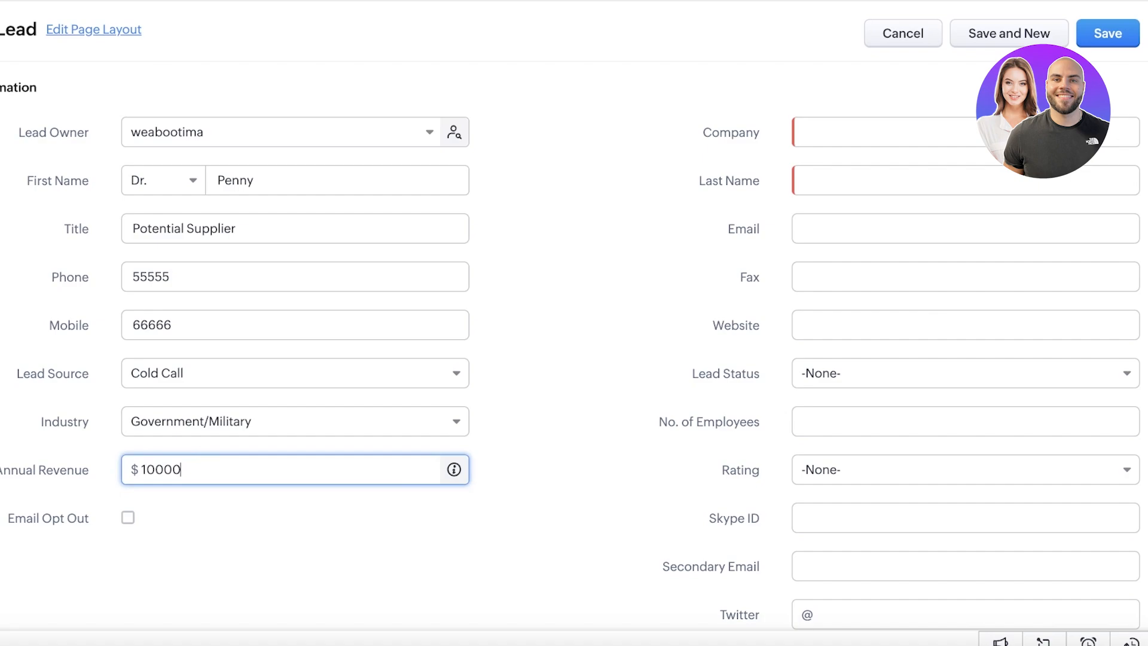
left_click(131, 524)
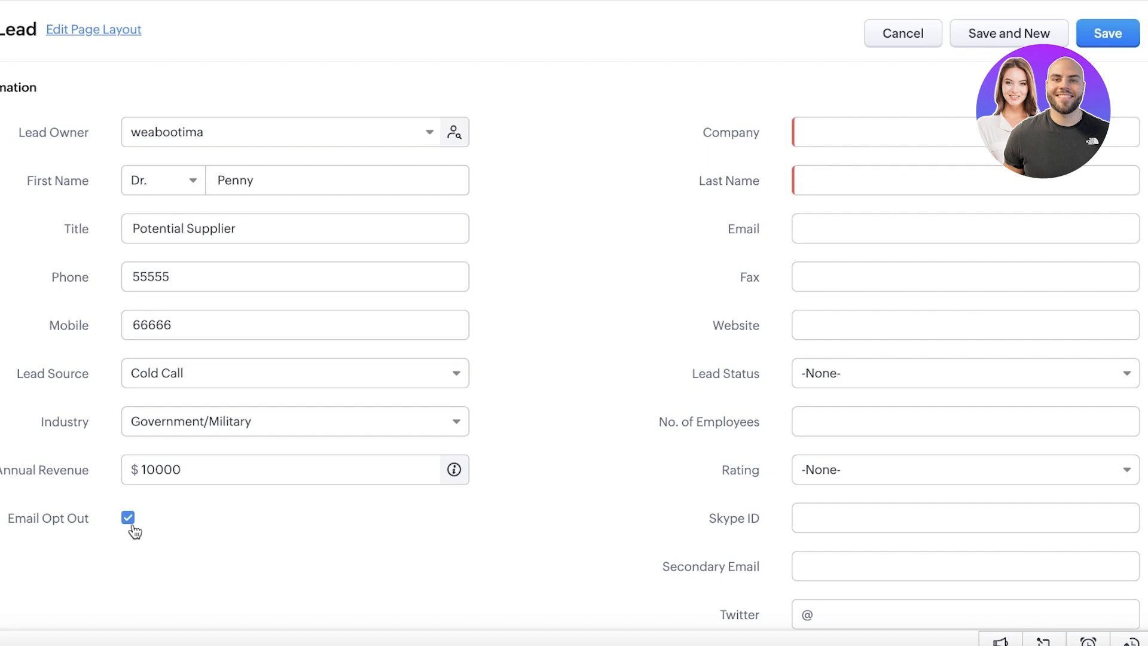
Fill in the lead's last name and e-mail address from the saved suggestions
left_click(851, 139)
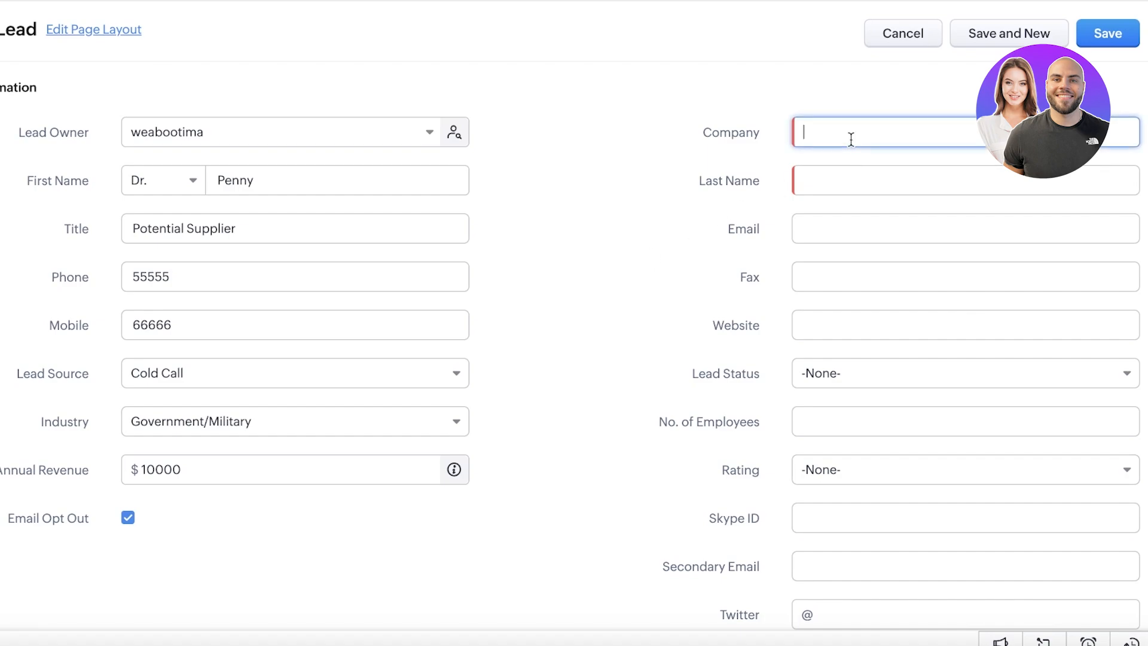
left_click(861, 193)
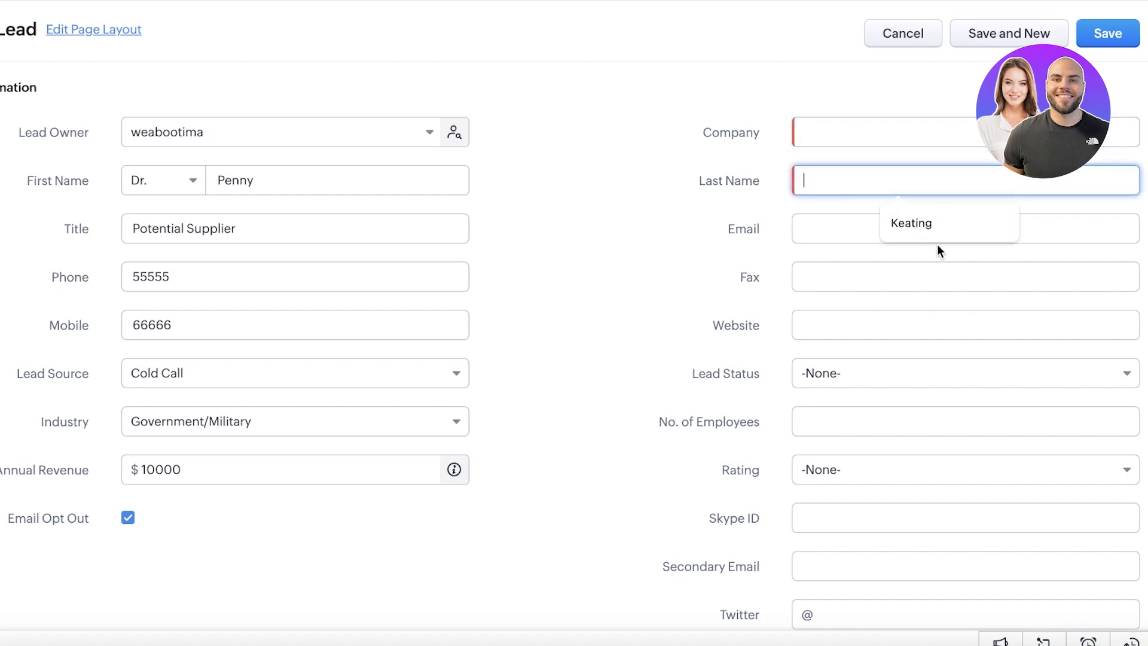
left_click(927, 233)
left_click(900, 230)
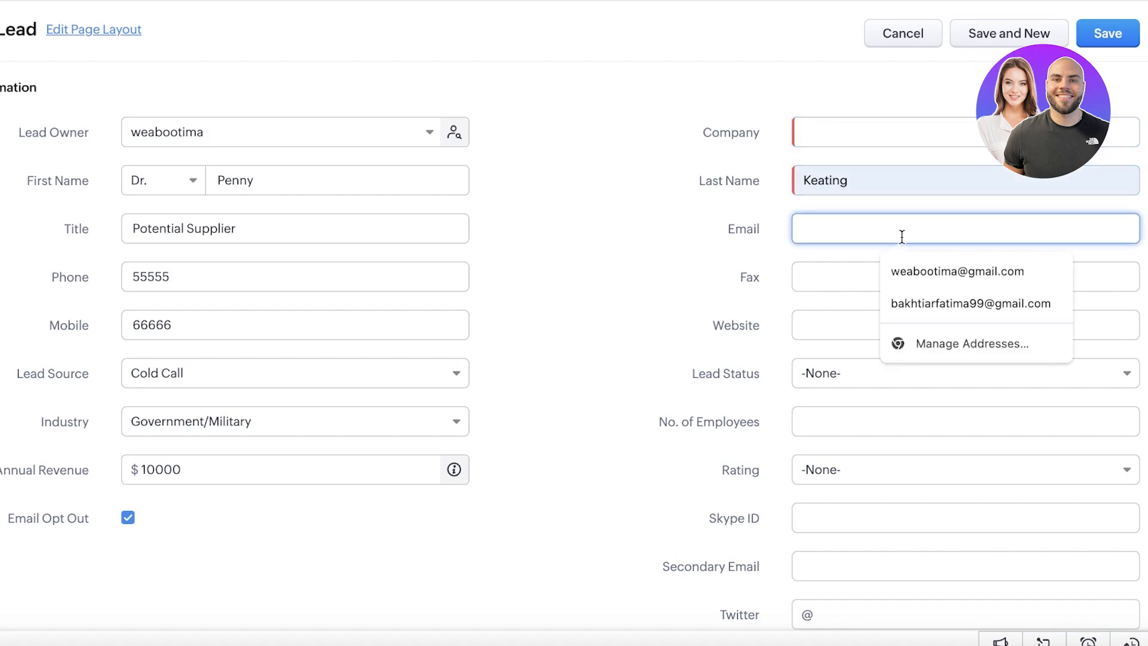
left_click(921, 267)
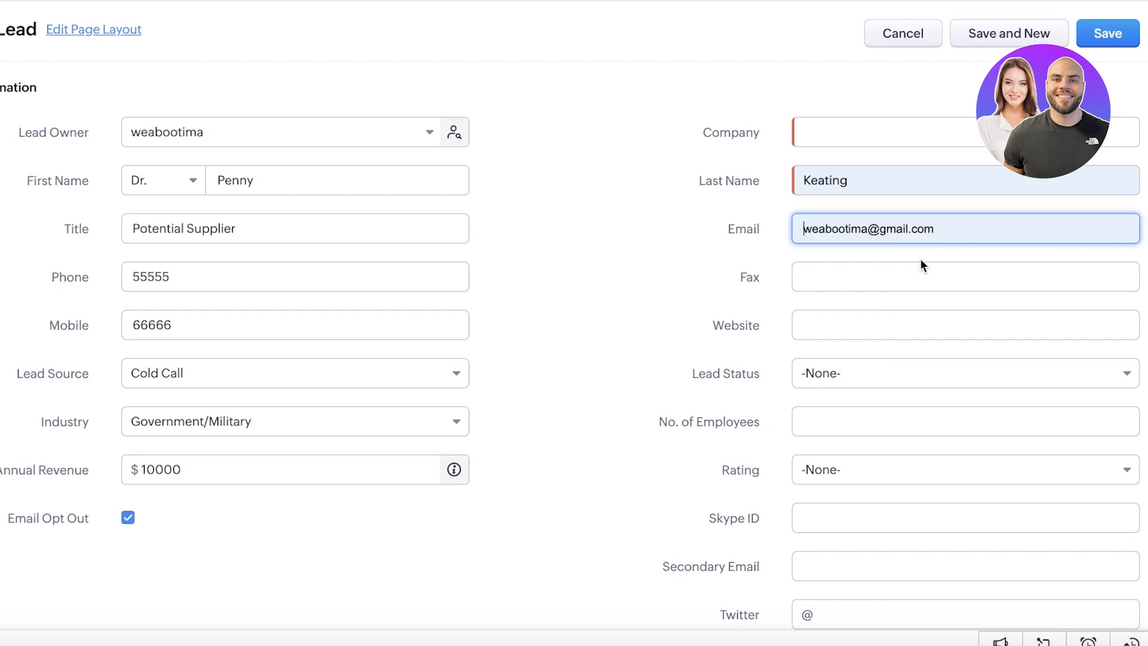
Set the lead status to Contacted
left_click(928, 371)
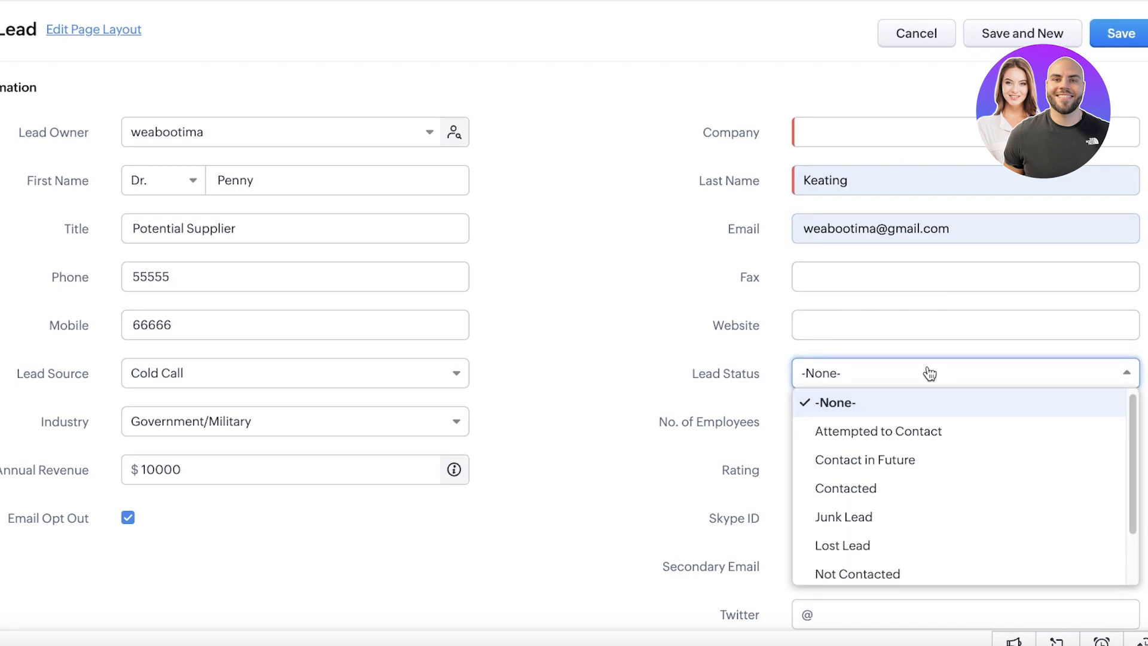
left_click(846, 488)
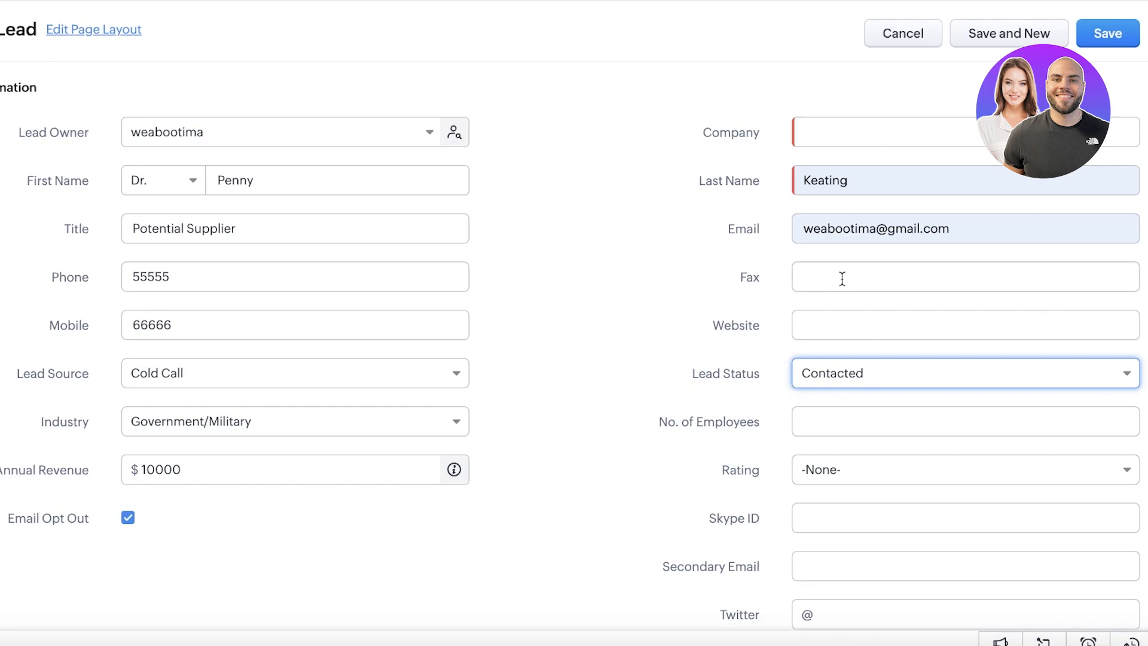
scroll(688, 412, "down", 5)
Enter AA as the lead's company and save the lead
left_click(1108, 36)
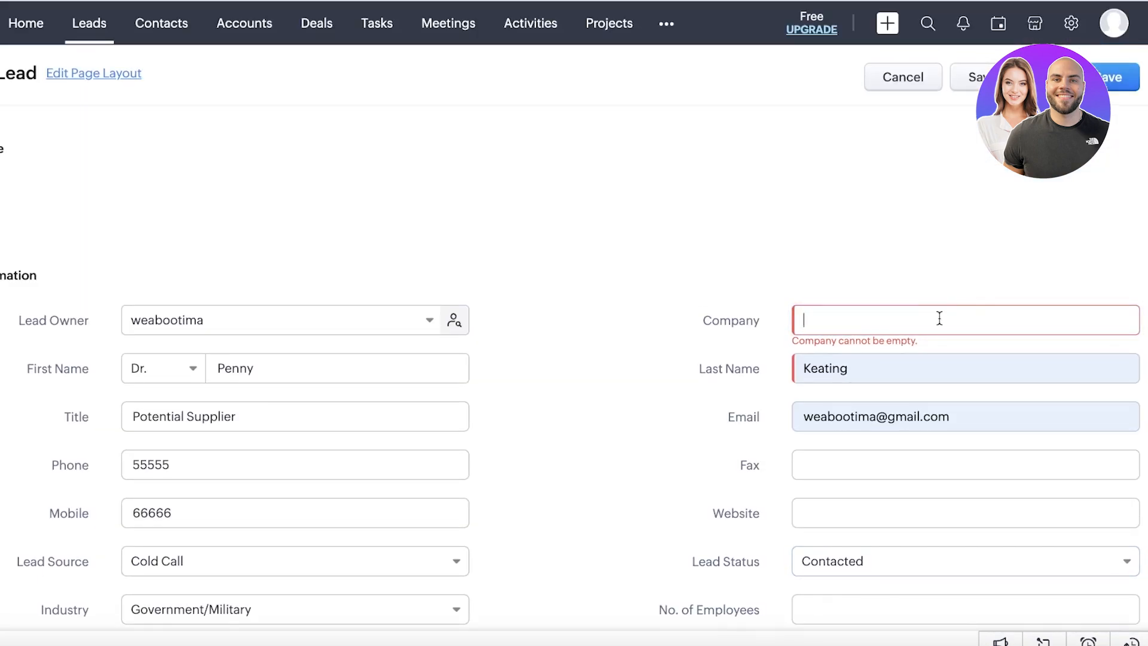
type("AA")
left_click(1107, 65)
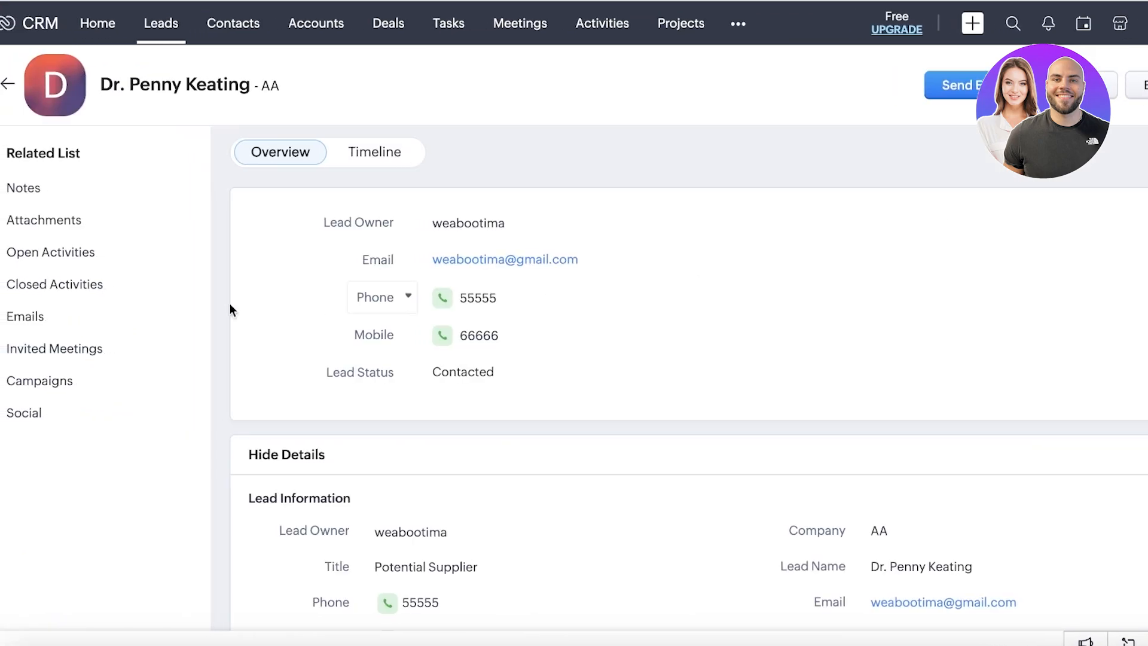
Open the AA lead's record from the leads list and review its overview and timeline
left_click(10, 84)
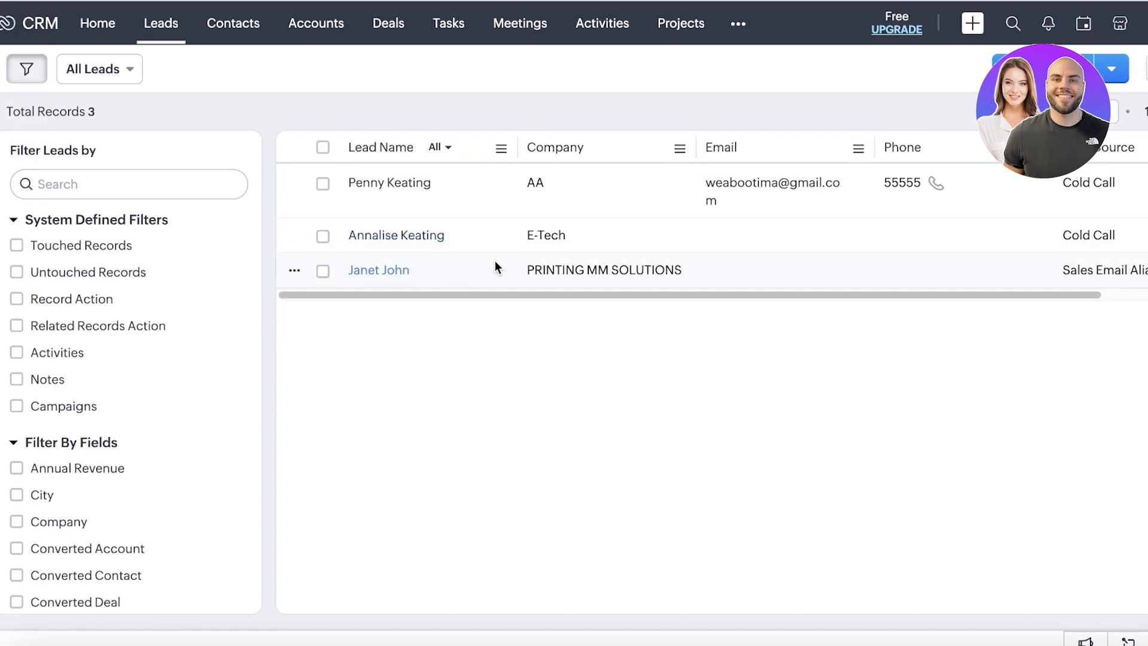
left_click(486, 181)
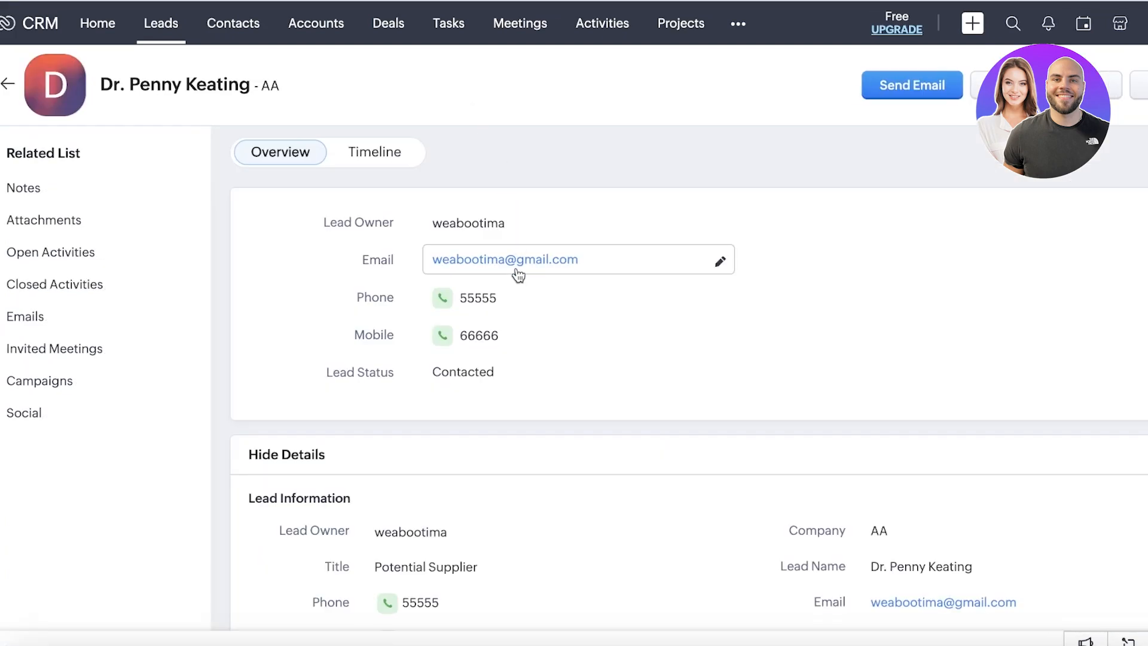
scroll(569, 334, "down", 8)
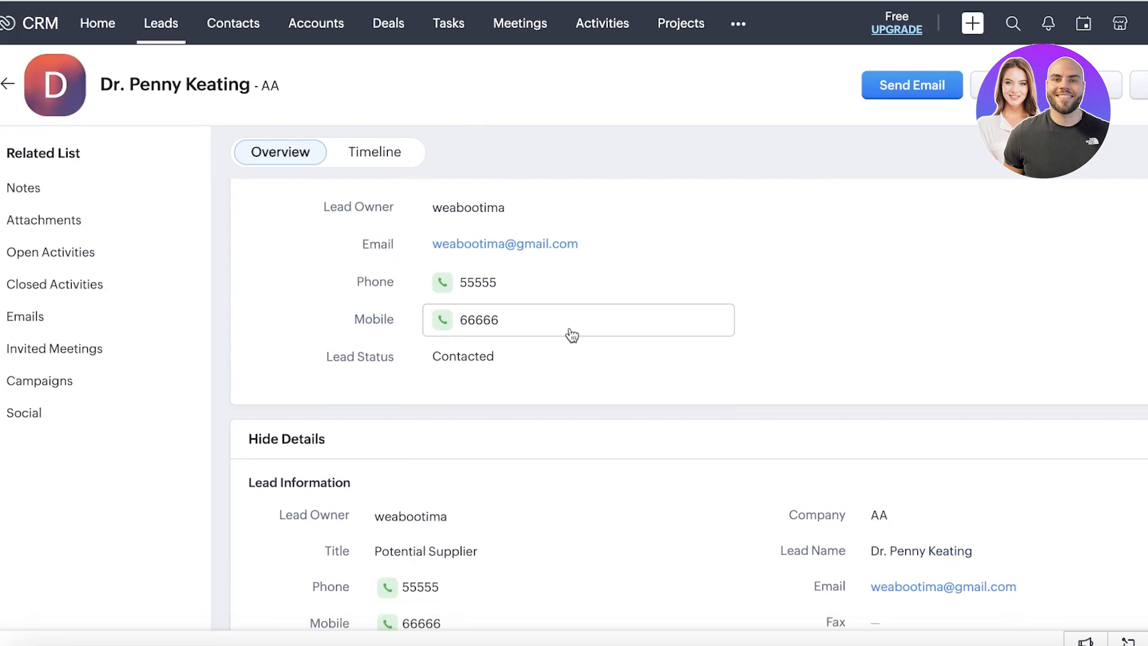
left_click(370, 153)
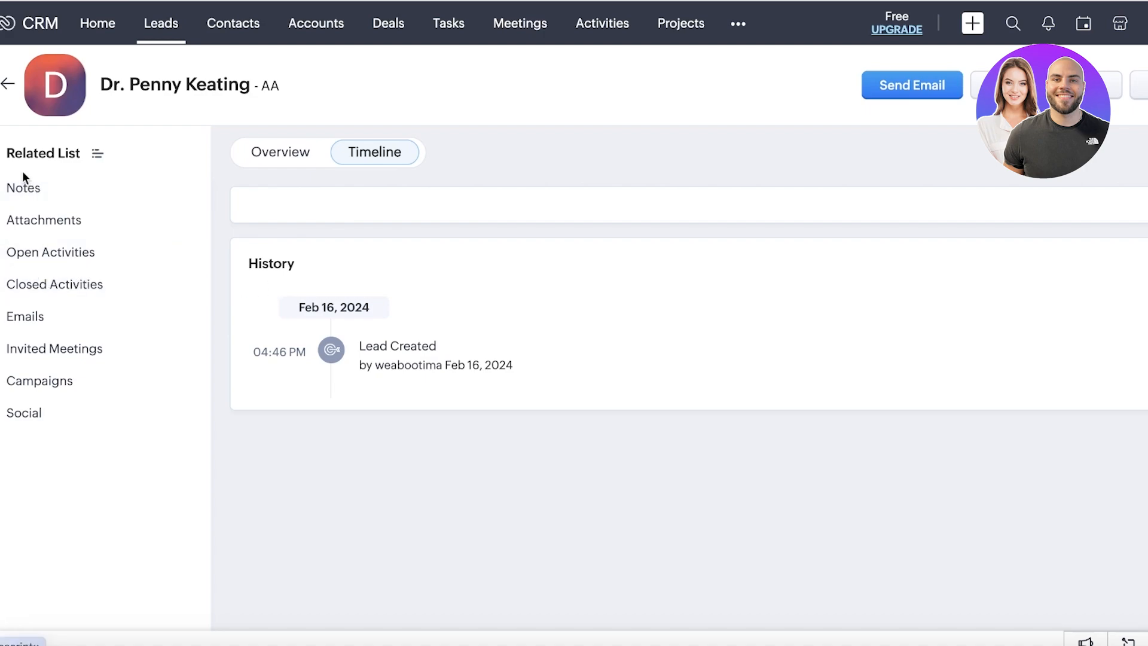
Look through the lead's related sections, including notes, open activities, invited meetings, campaigns and social
left_click(21, 204)
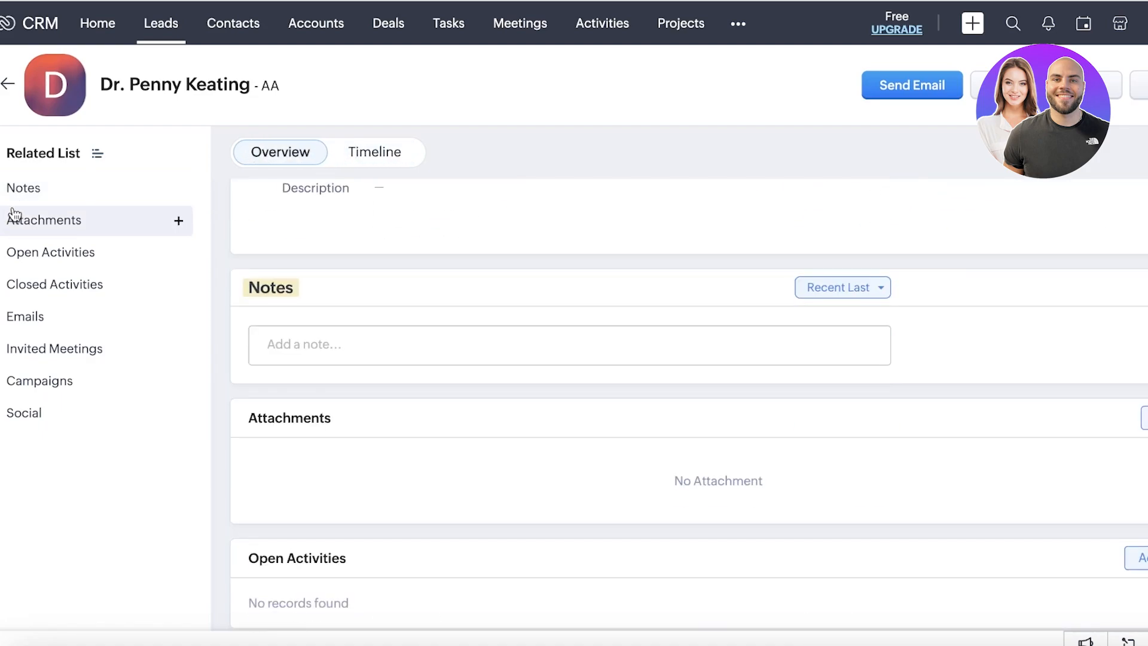
left_click(16, 253)
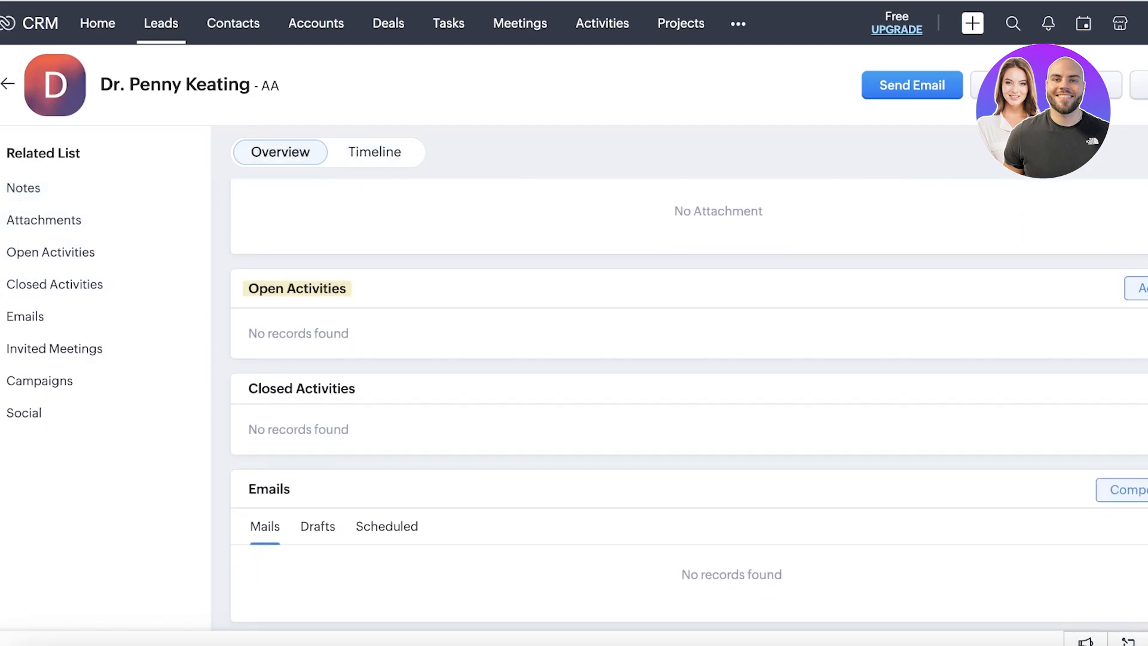
left_click(10, 326)
left_click(12, 347)
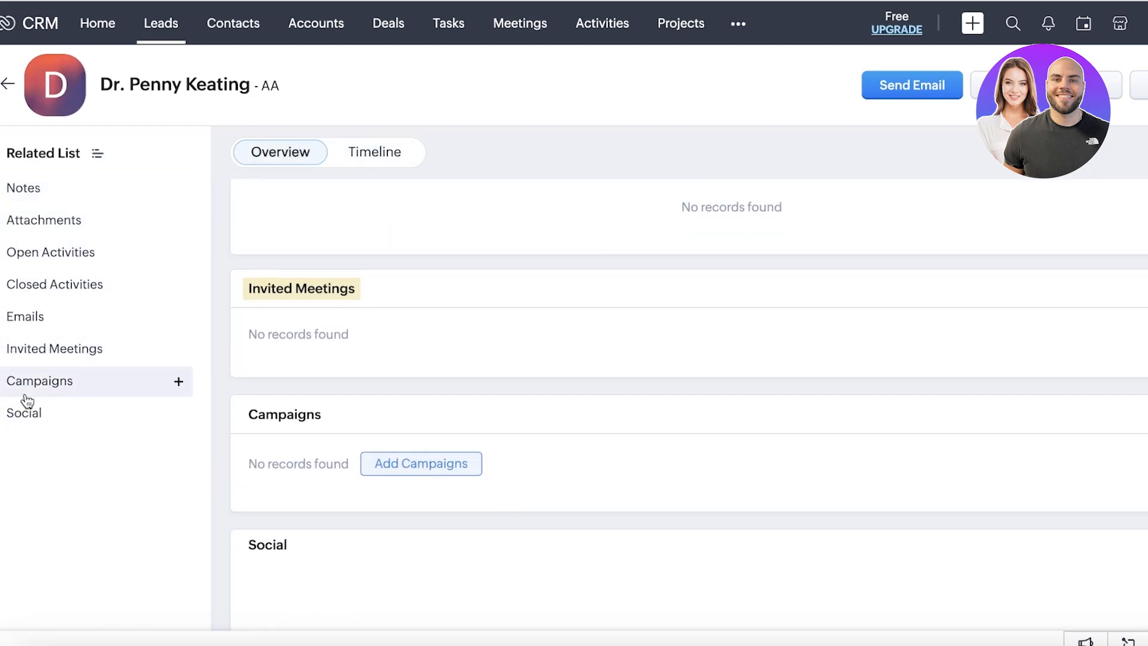
left_click(24, 385)
left_click(13, 423)
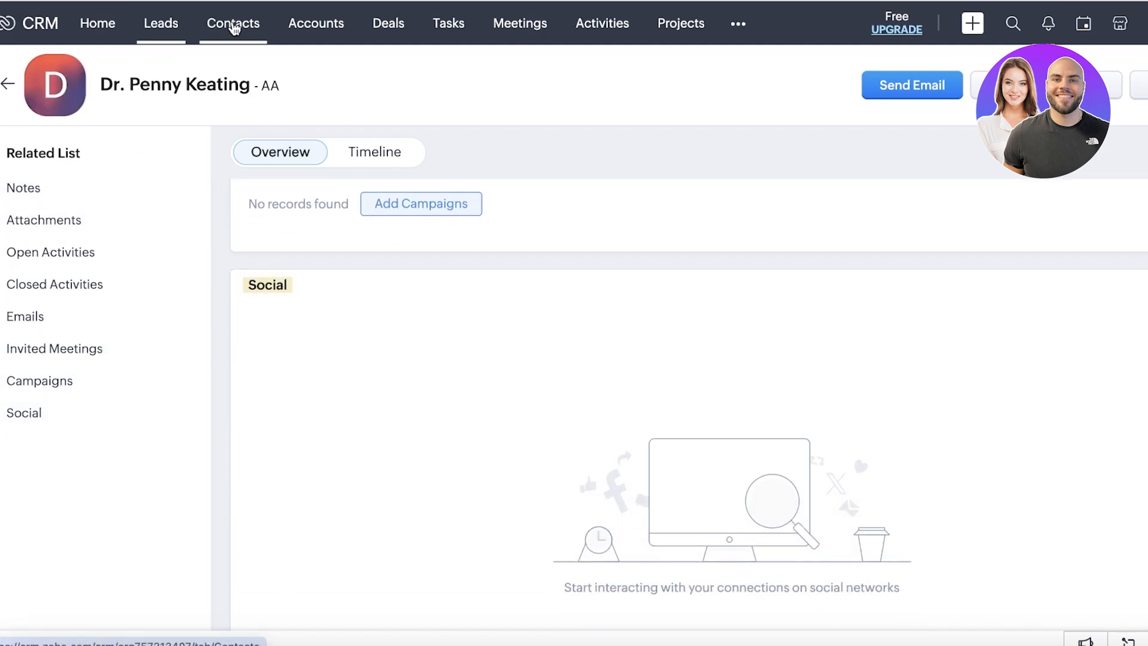
View the contacts list and review the Commercial Press (Sample) record in the accounts list
left_click(234, 26)
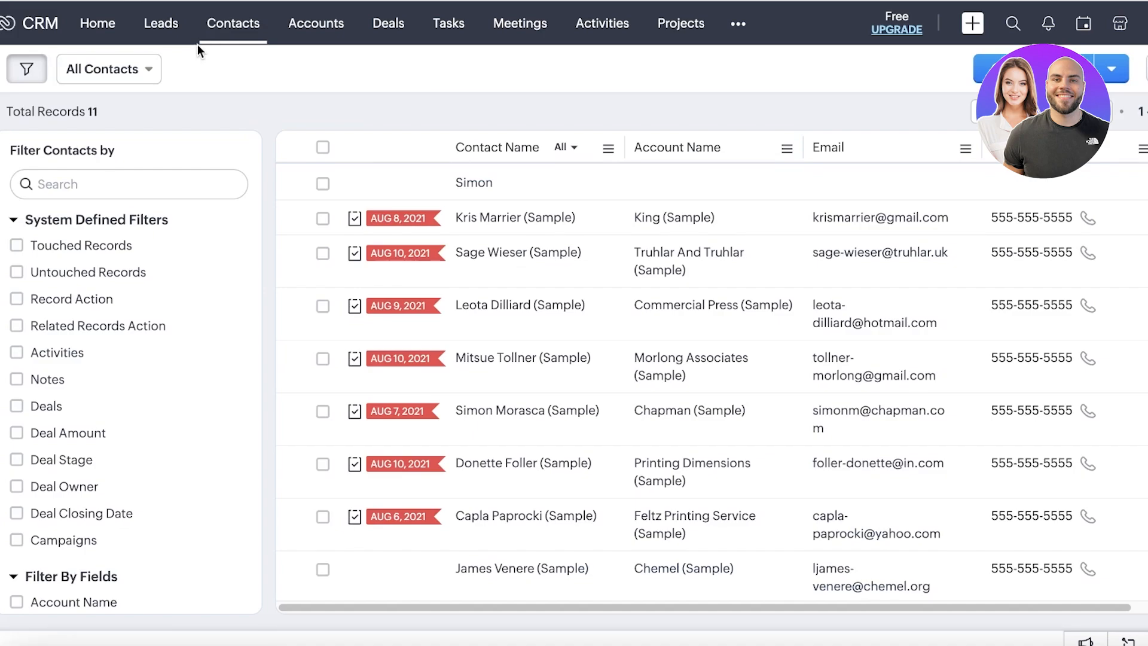
mouse_move(192, 84)
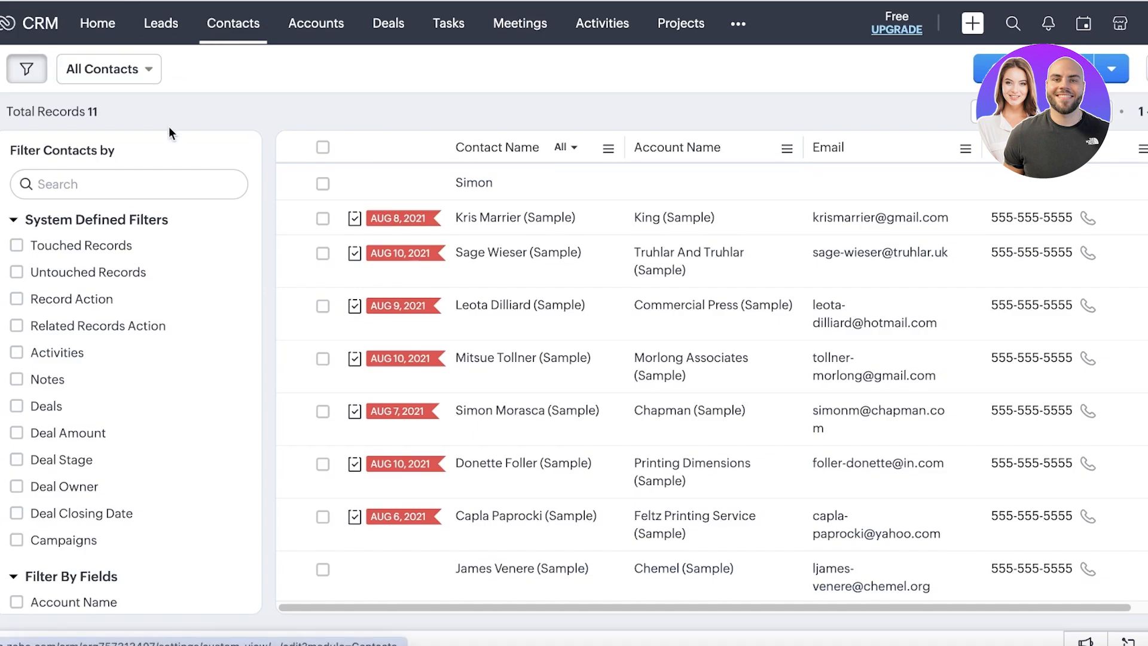
left_click(335, 26)
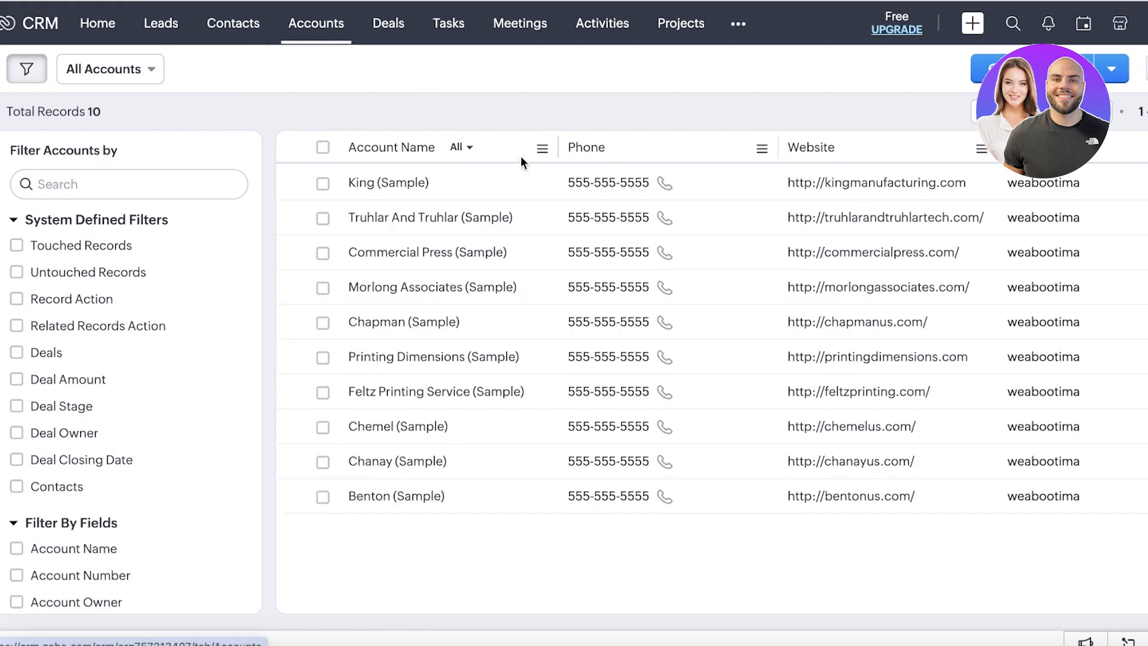
left_click(435, 256)
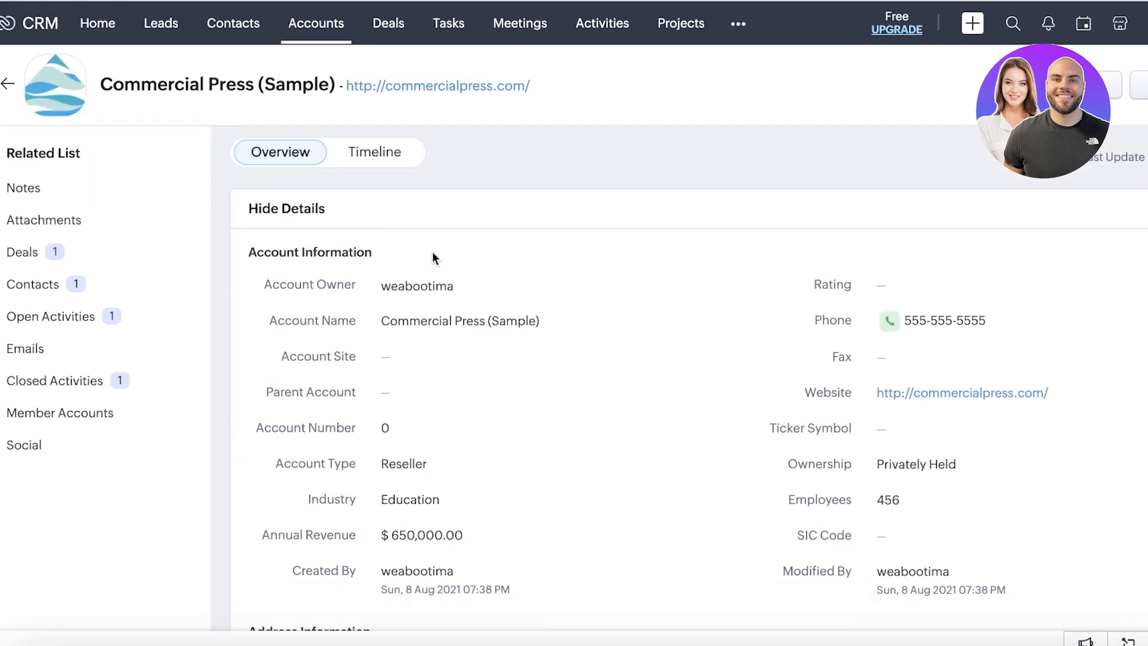
scroll(433, 254, "down", 8)
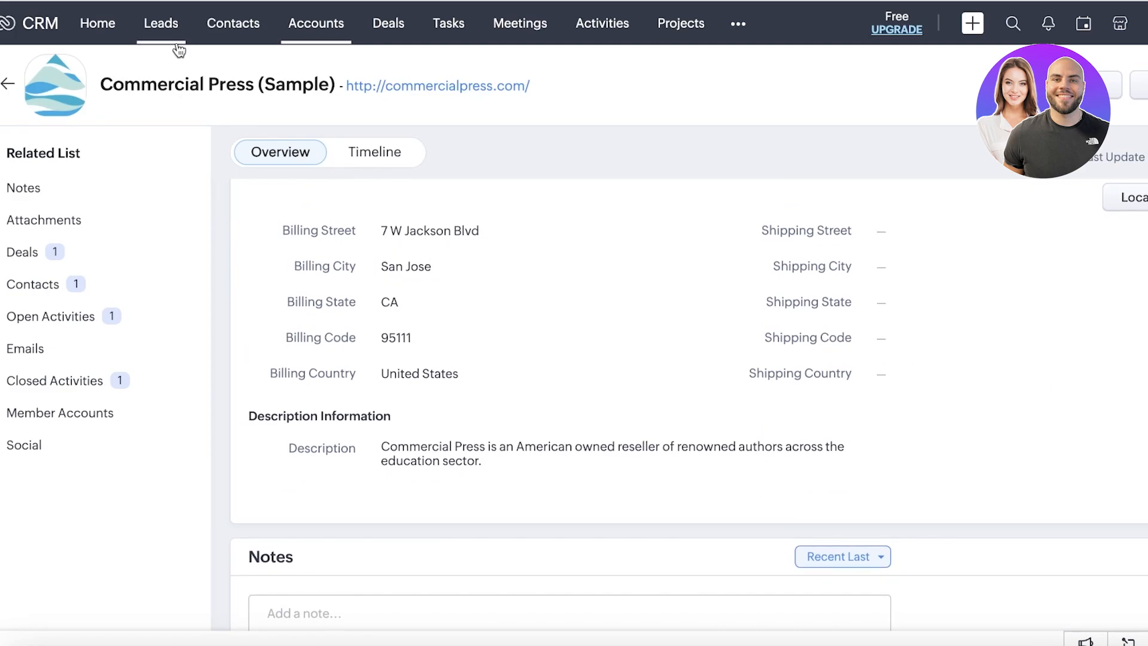
left_click(316, 34)
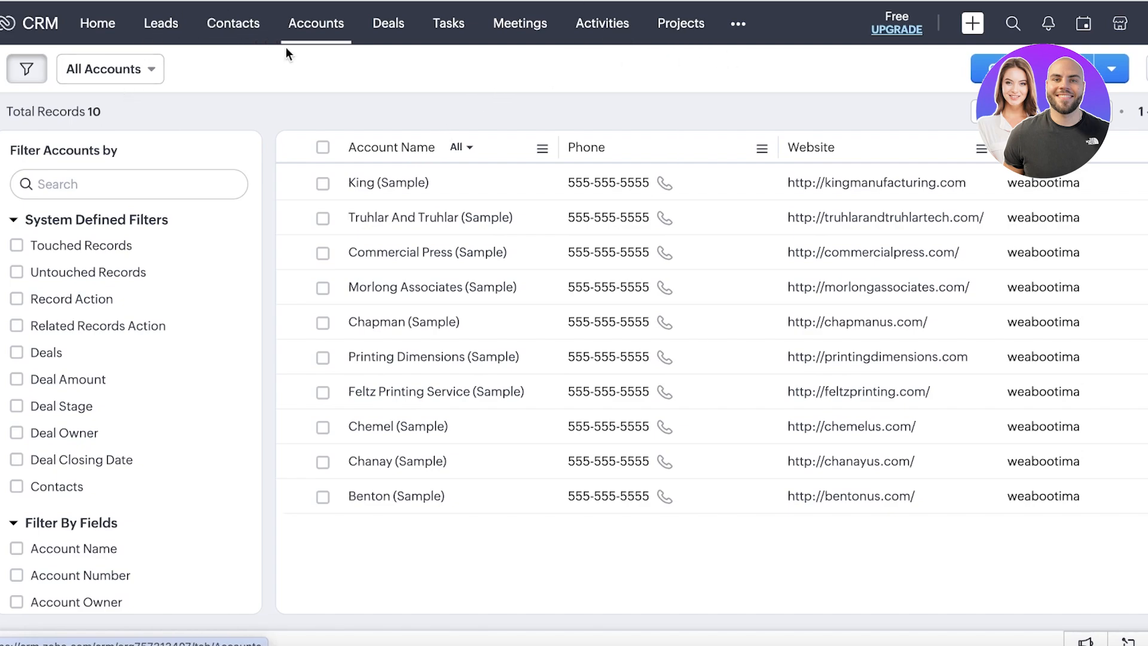
Create a new deal named K-Tech Advancement Solutions with Printing Dimensions (Sample) as its account
left_click(392, 25)
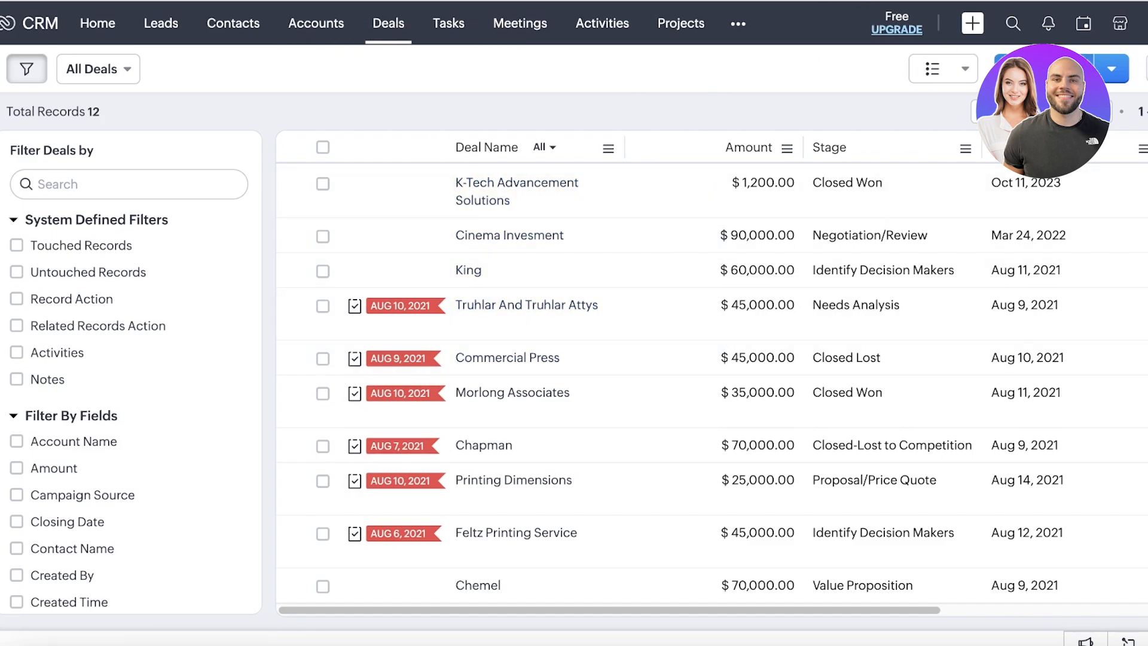
left_click(1041, 69)
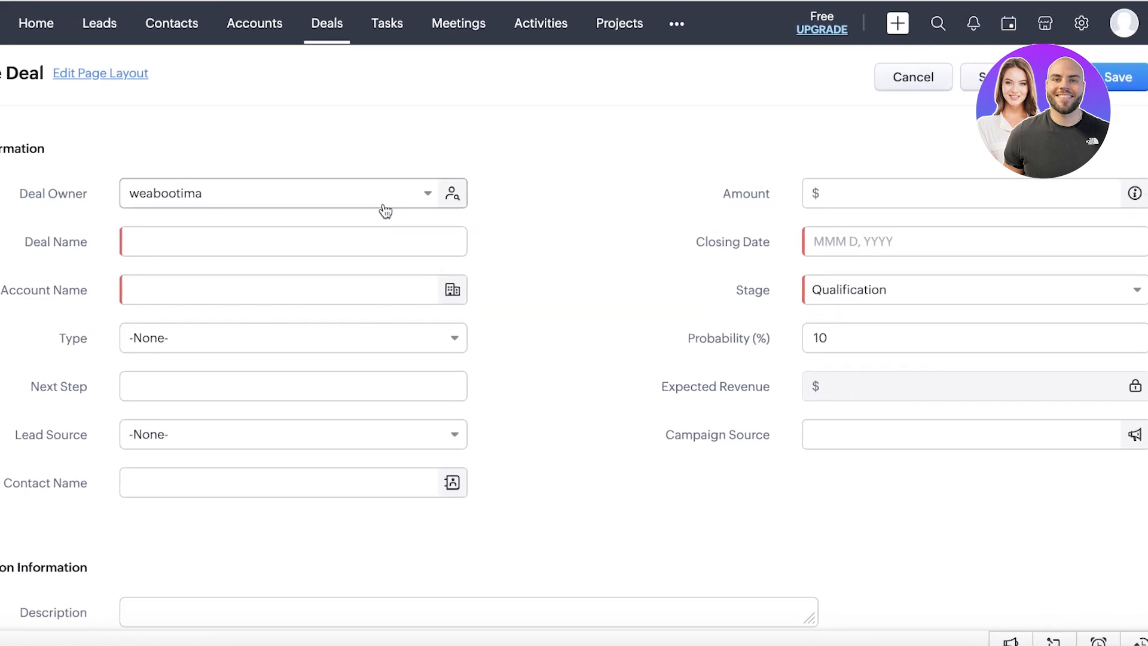
left_click(386, 239)
left_click(306, 285)
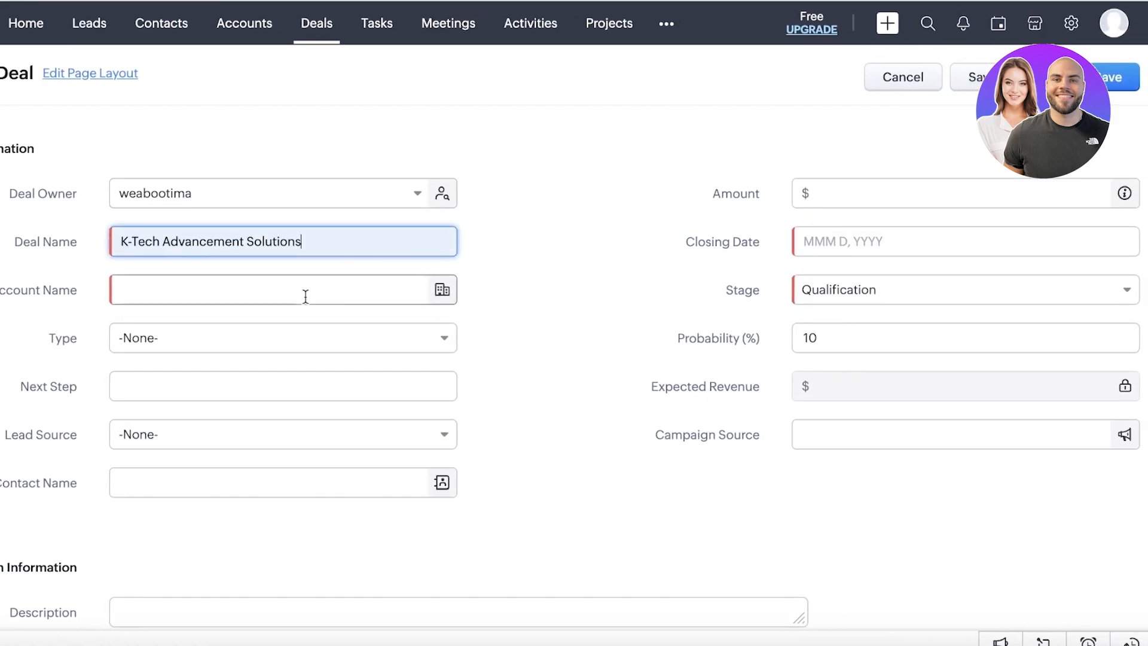
left_click(305, 296)
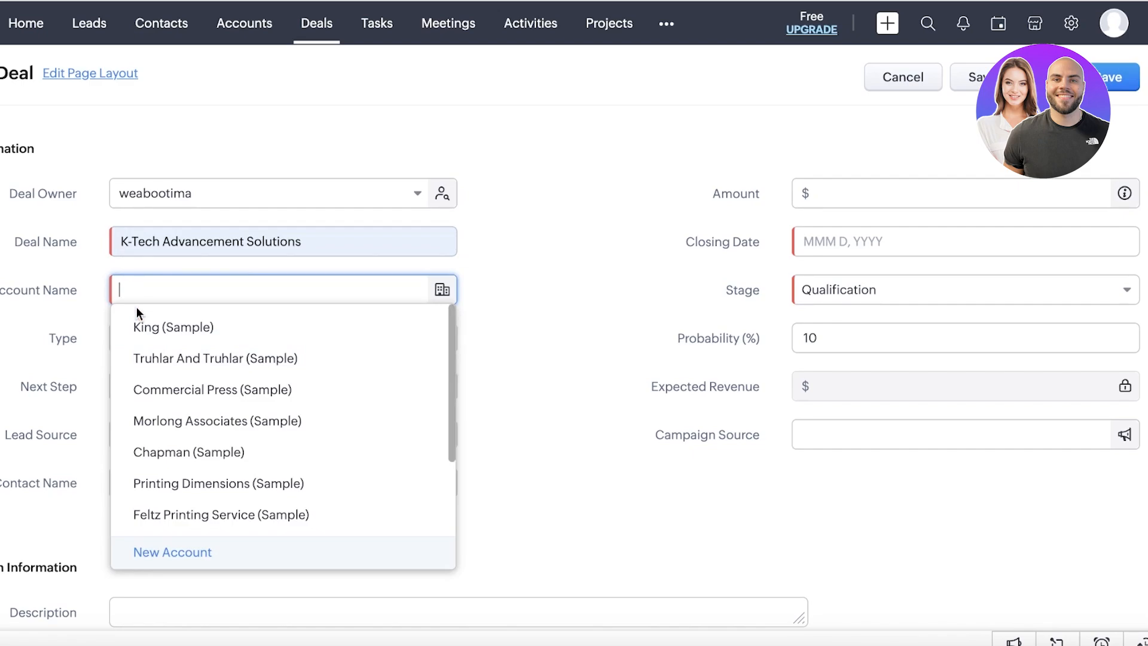
left_click(220, 482)
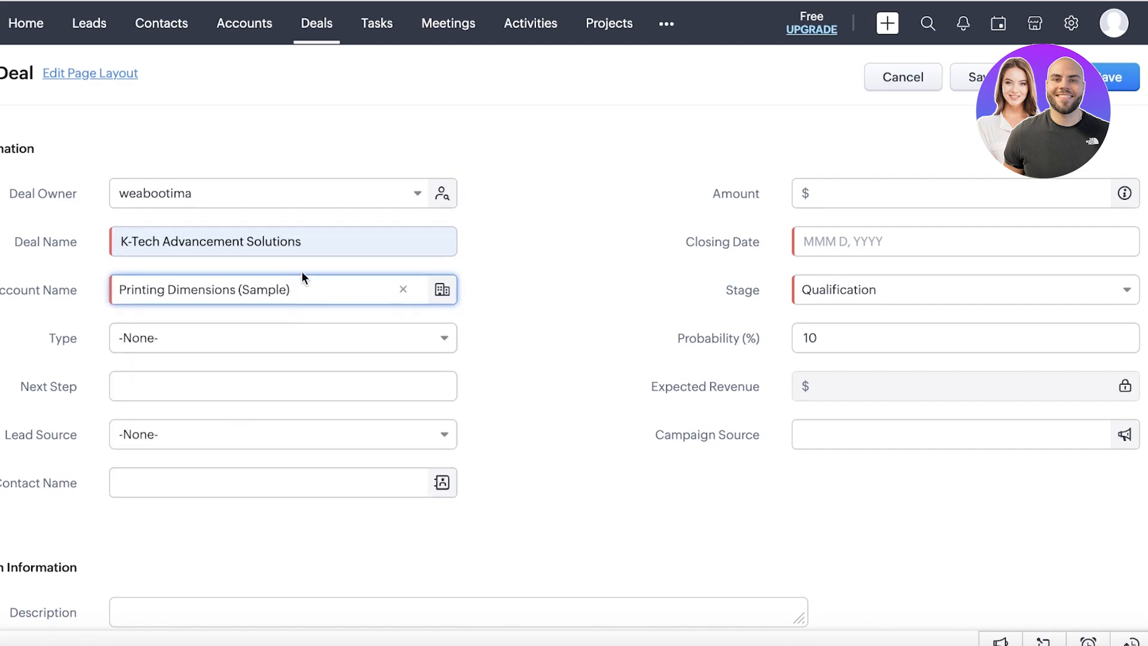
Set the deal's amount to 4567 and its closing date to Feb 22, 2024
scroll(746, 231, "down", 1)
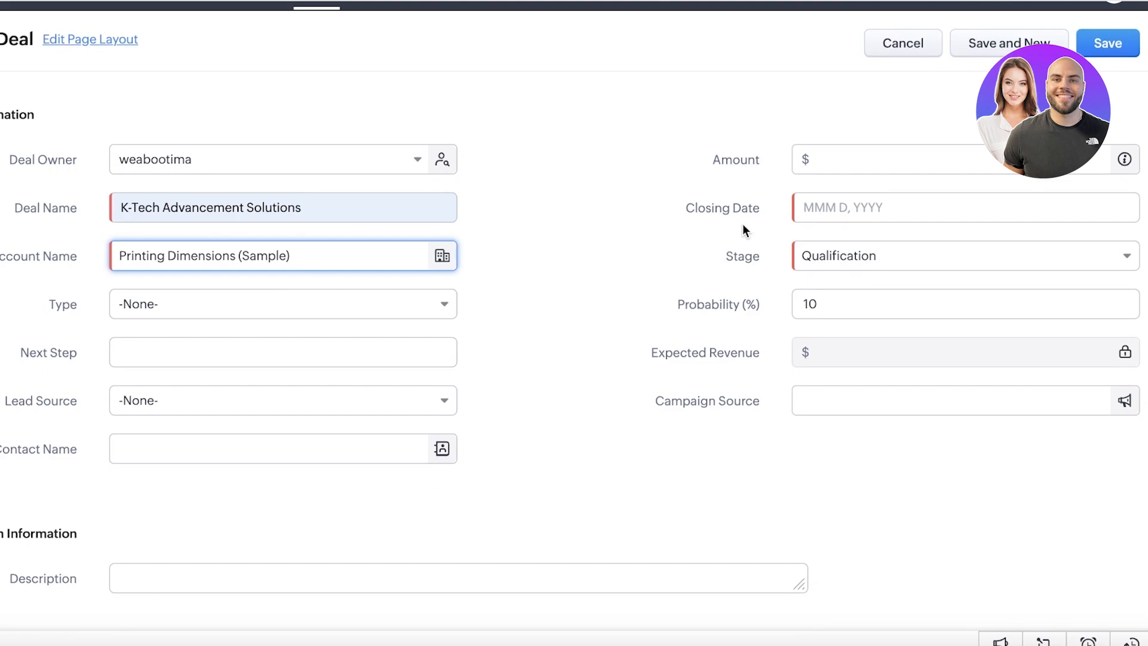
scroll(577, 277, "up", 1)
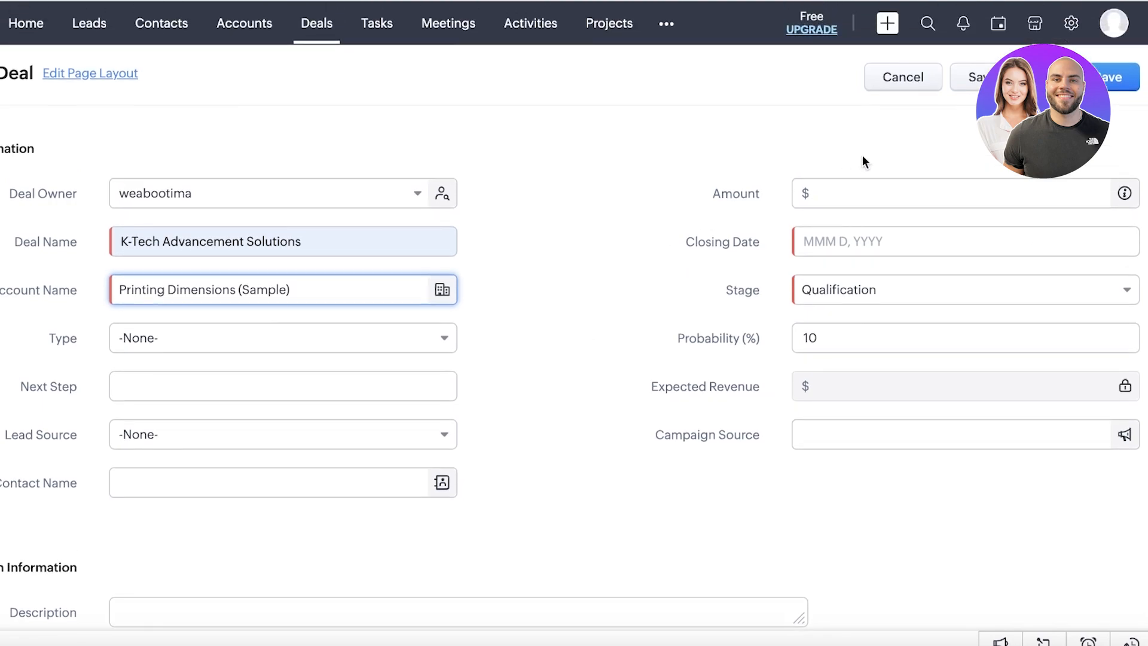
left_click(869, 189)
type("4567")
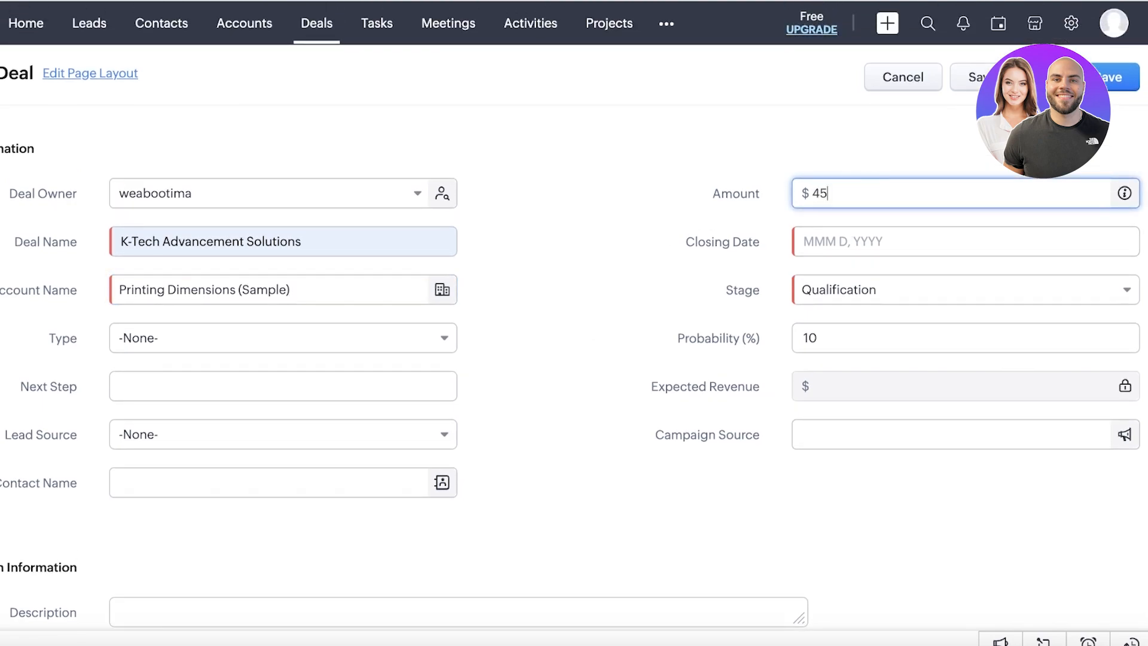
left_click(875, 238)
left_click(900, 413)
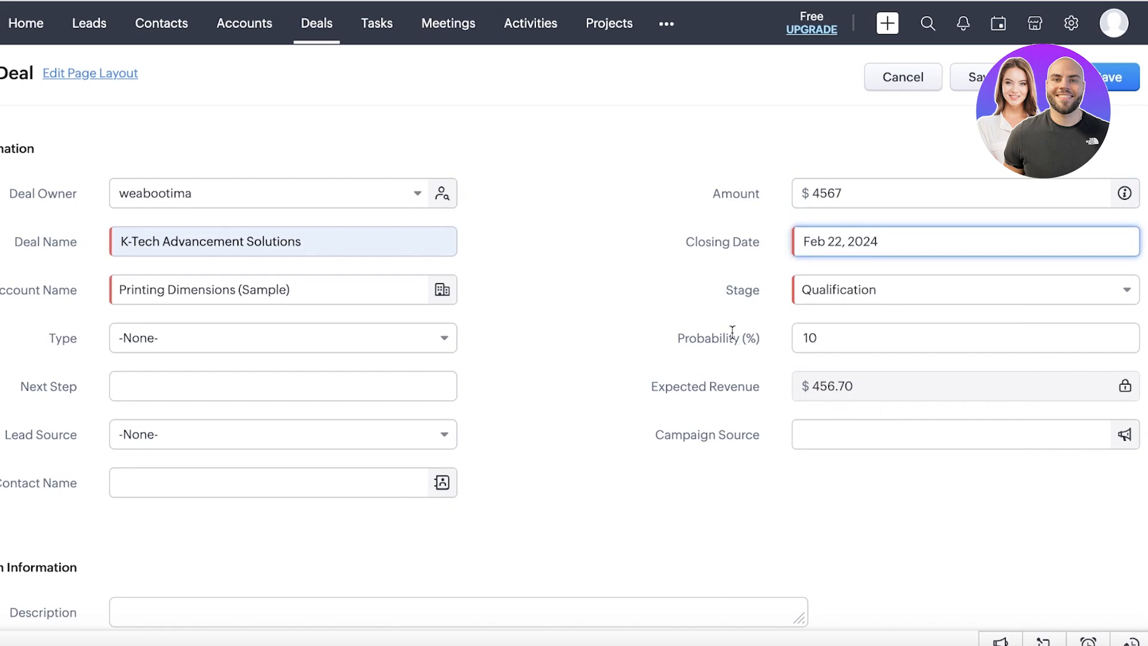
Set the deal's stage to Negotiation/Review and save the new deal
left_click(922, 304)
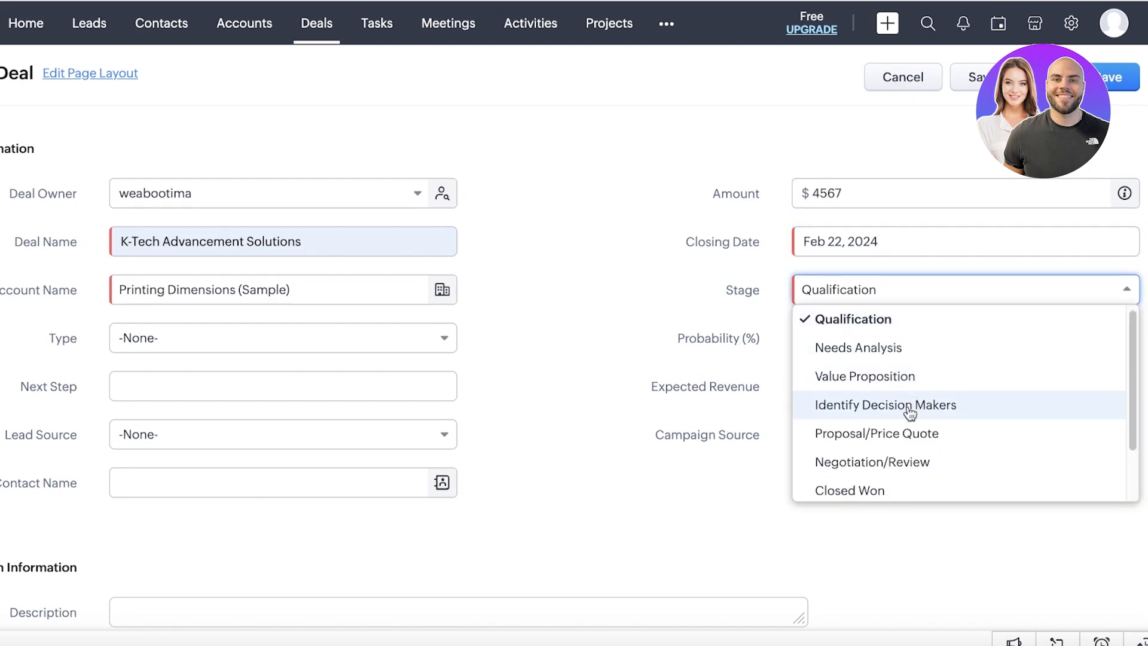
left_click(925, 375)
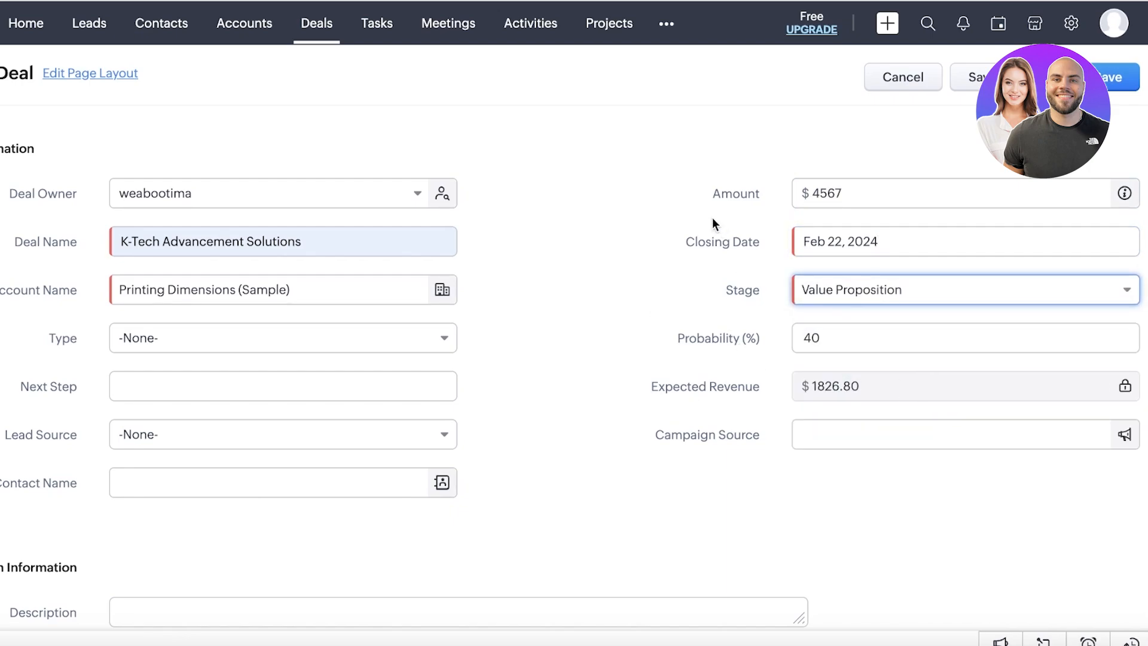
left_click(897, 299)
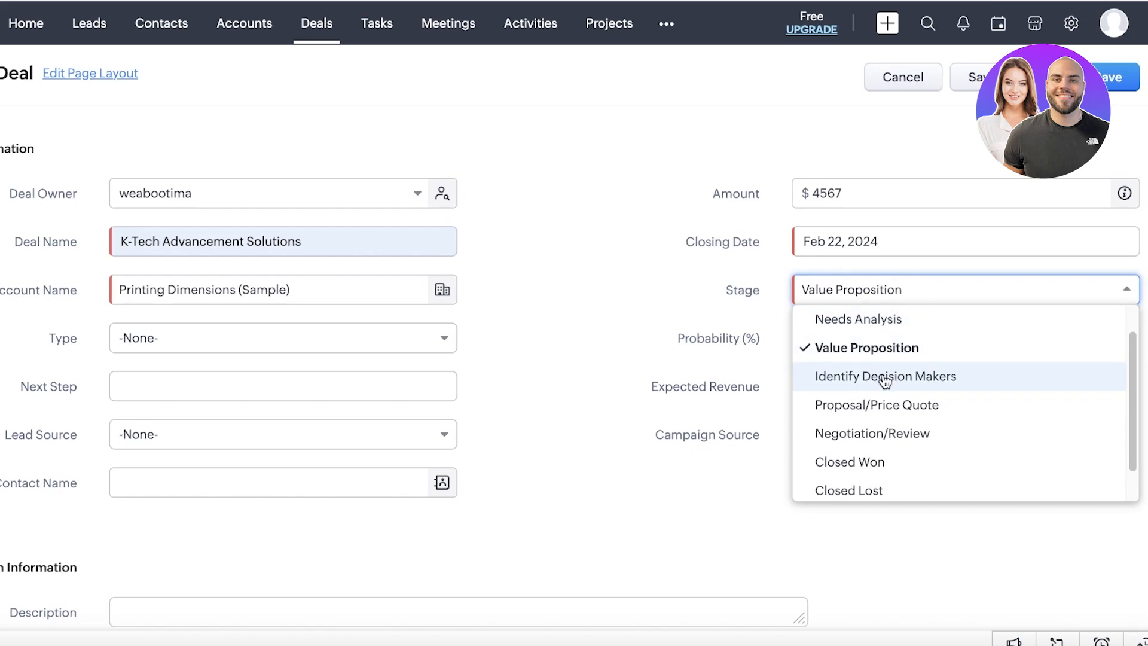
left_click(891, 432)
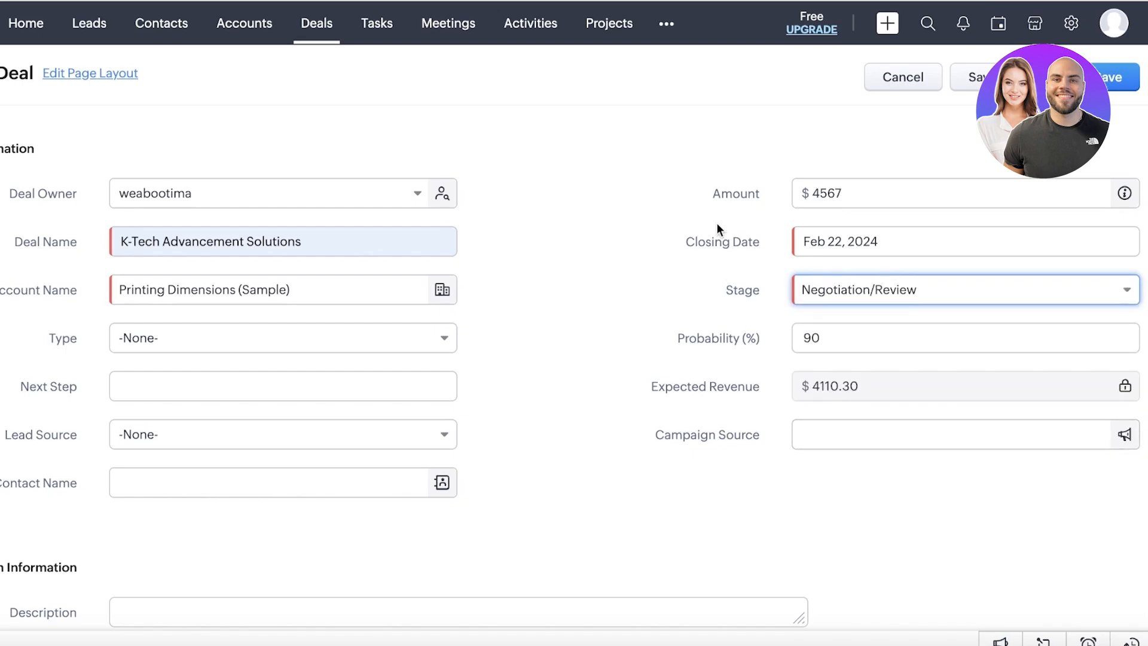
left_click(1120, 78)
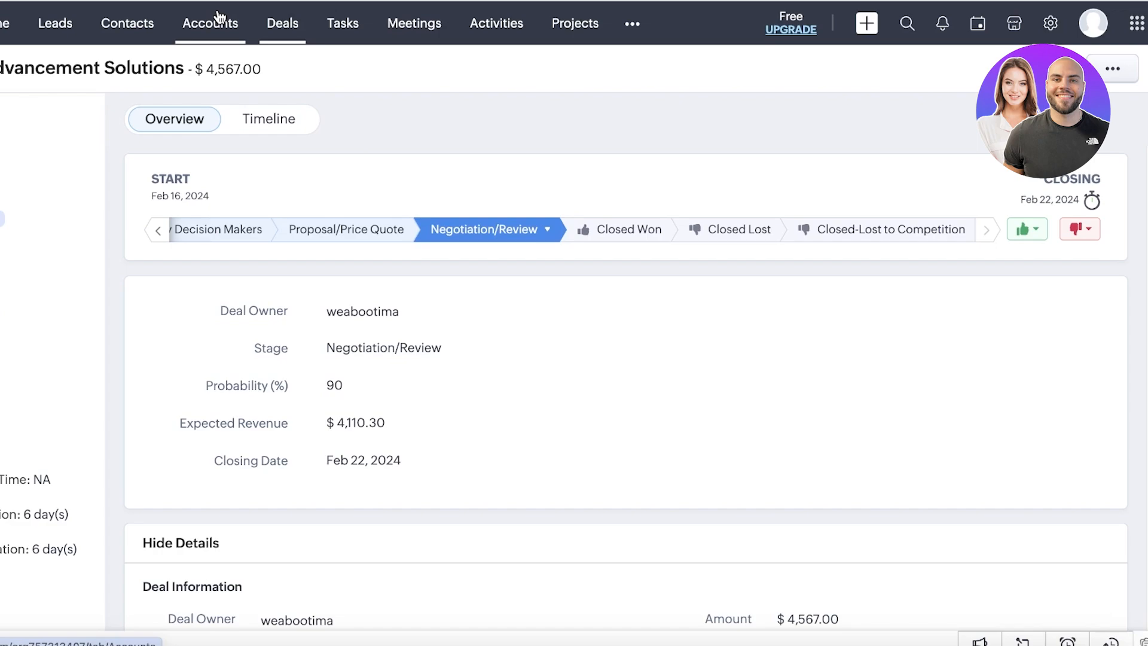
View the tasks list and look through the open tasks on the home dashboard
left_click(333, 32)
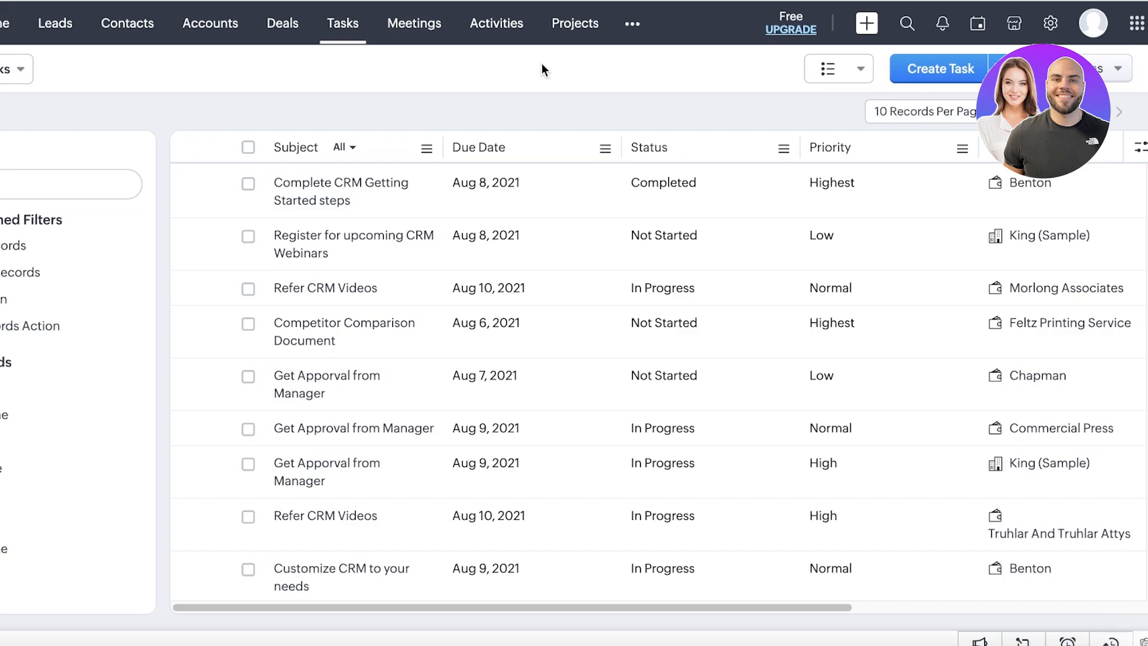
left_click(4, 23)
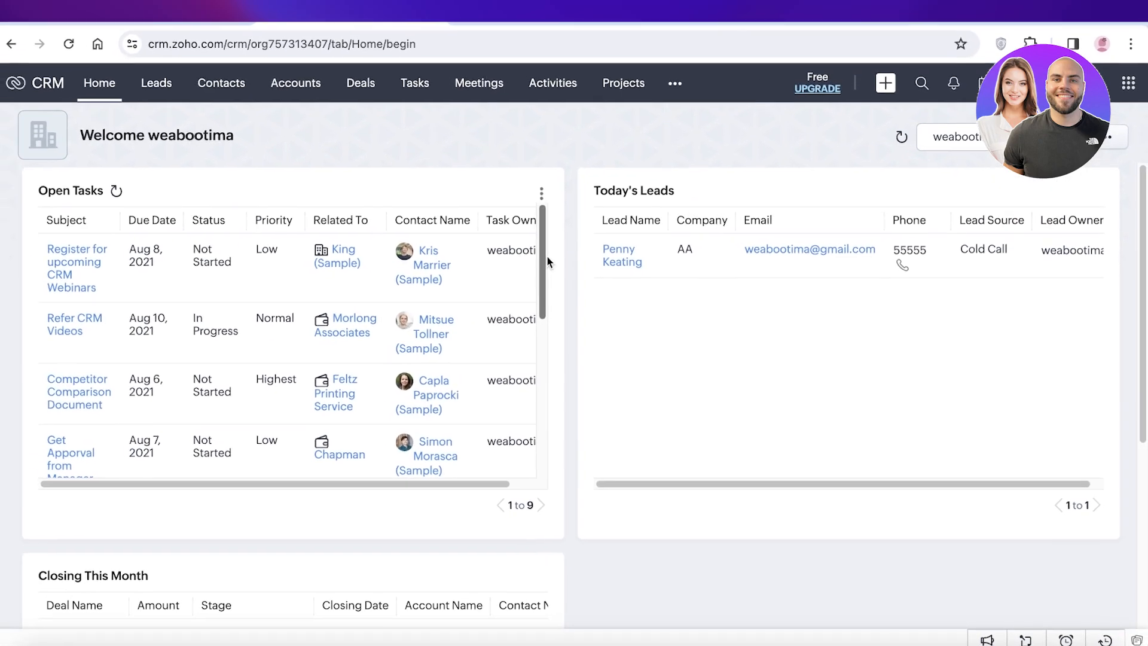
scroll(546, 256, "down", 5)
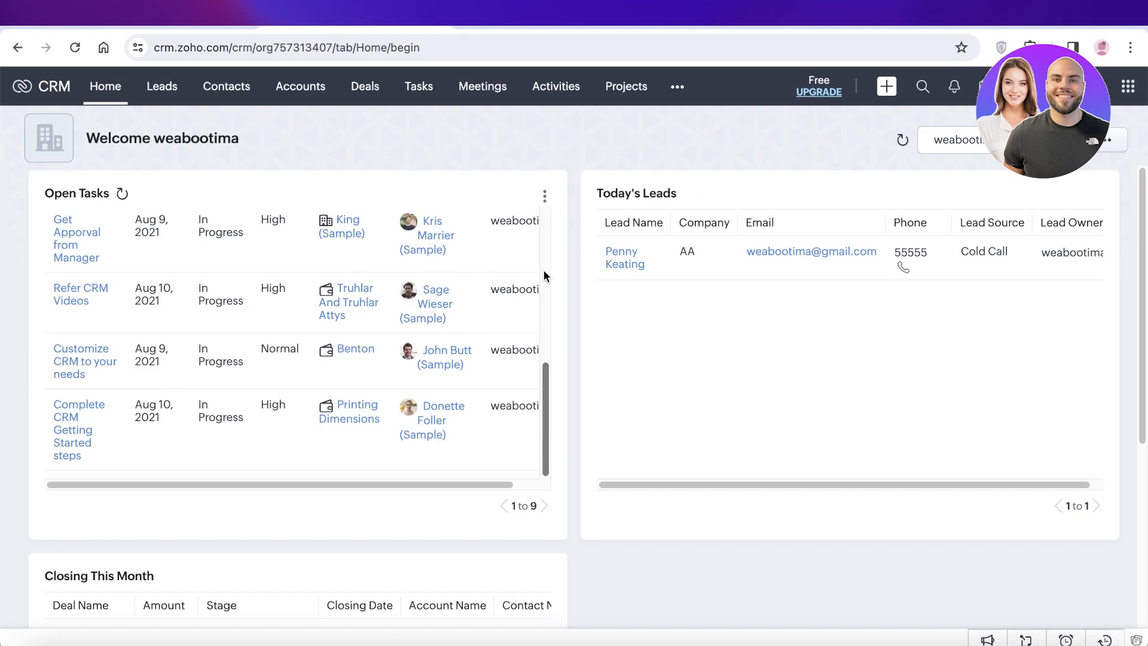